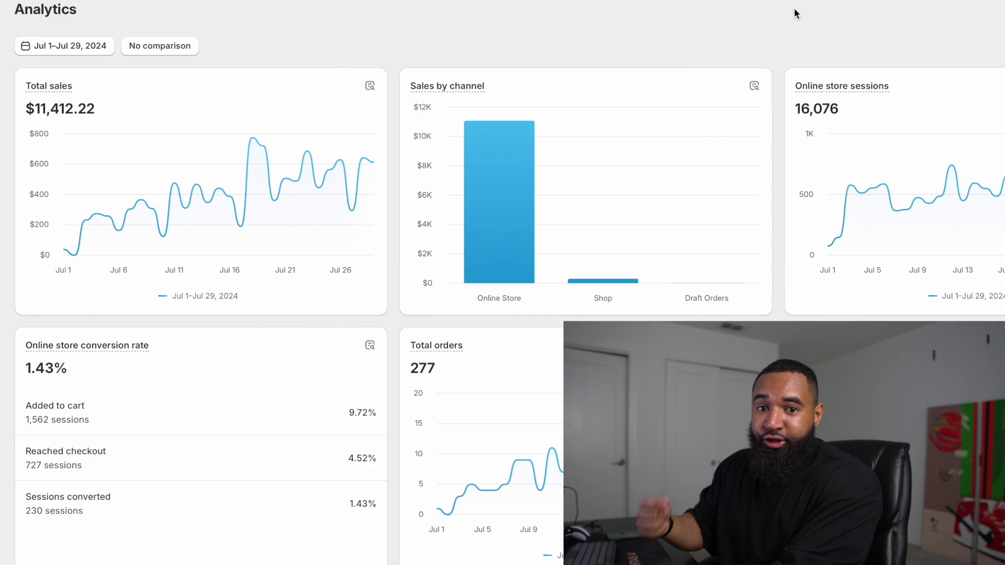
Review the Broad ad set's audience: United States, ages 18–50, all genders, about 86.2M–101.4M people.
mouse_move(718, 151)
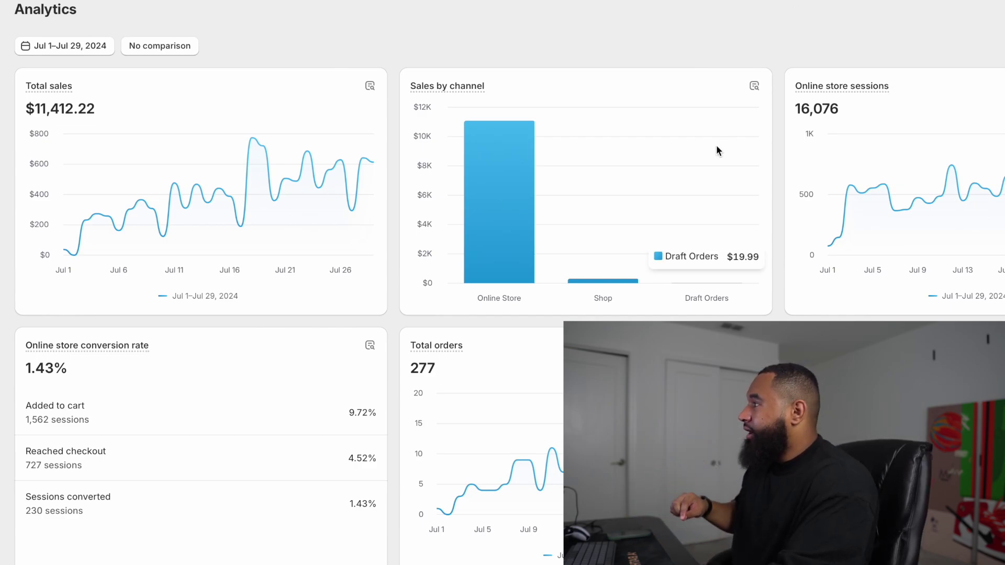
mouse_move(308, 239)
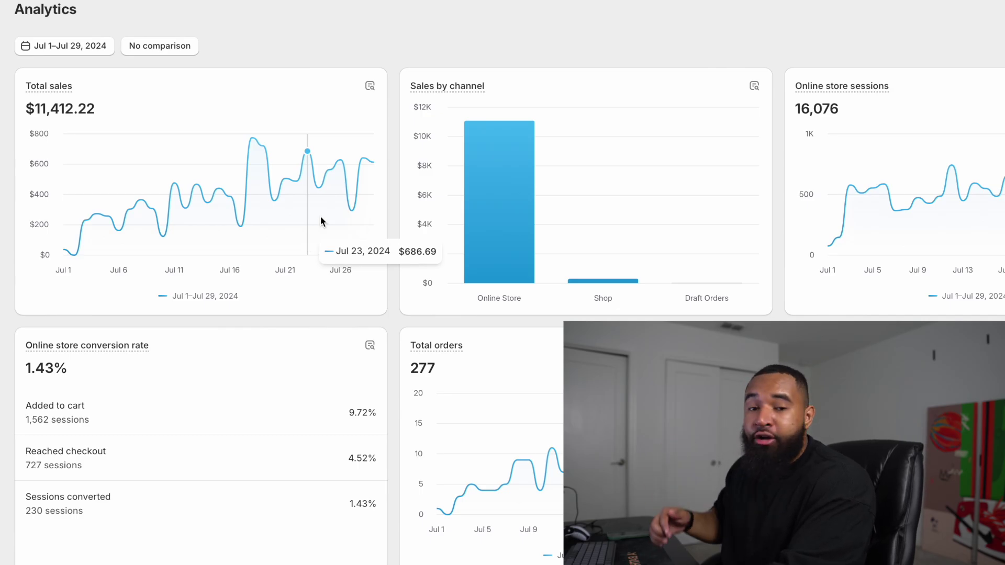
scroll(393, 373, down, 2)
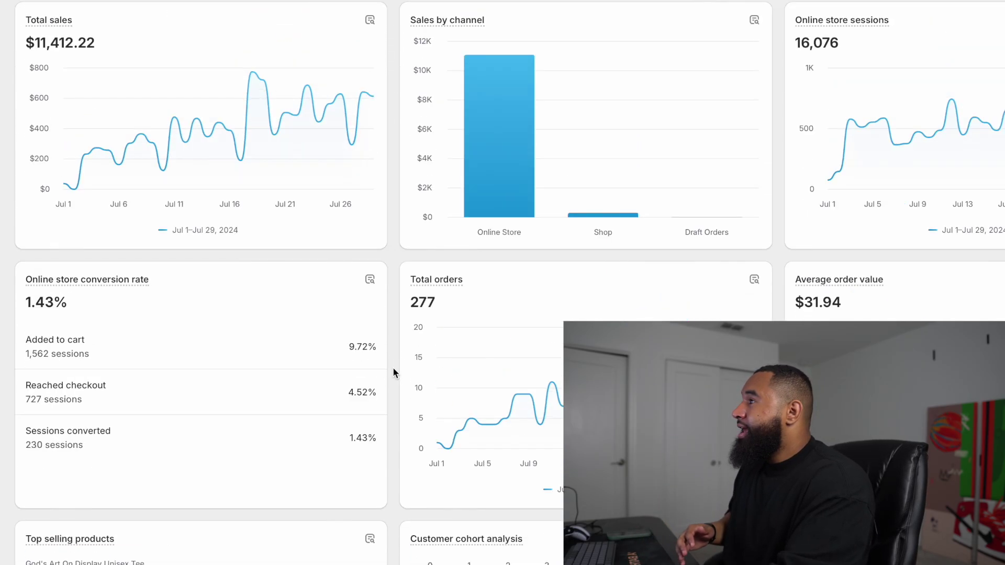
scroll(393, 372, up, 2)
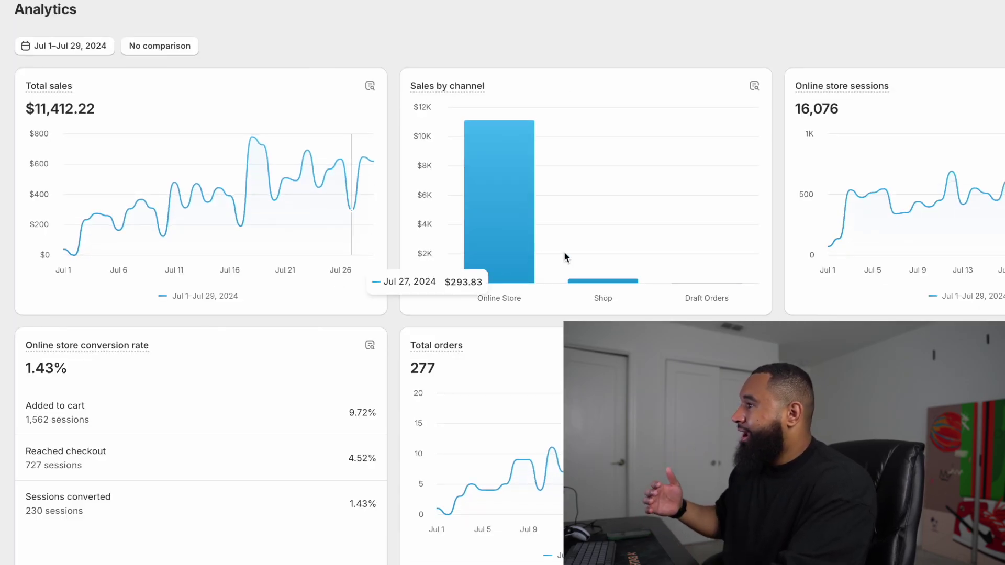
mouse_move(567, 253)
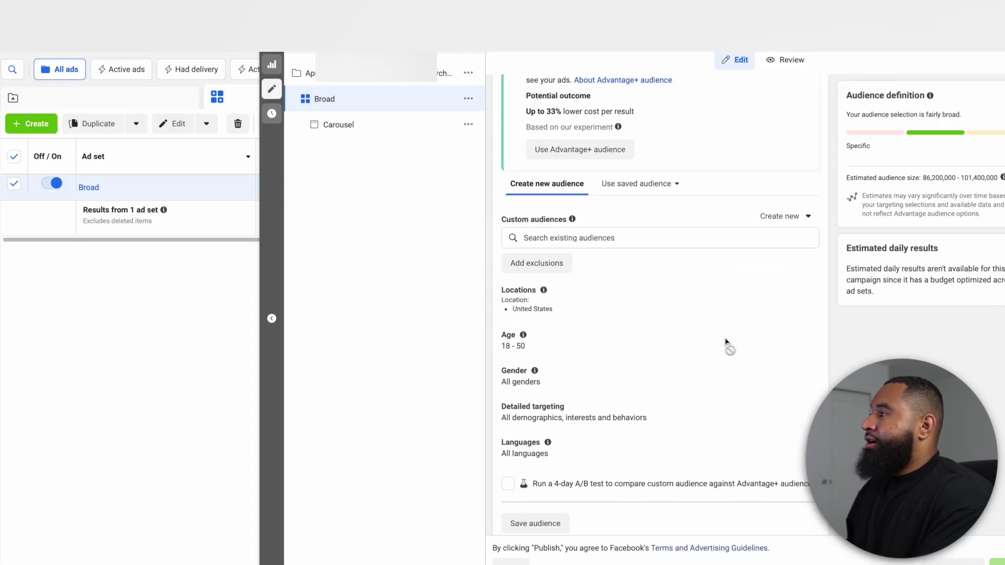
scroll(675, 215, up, 1)
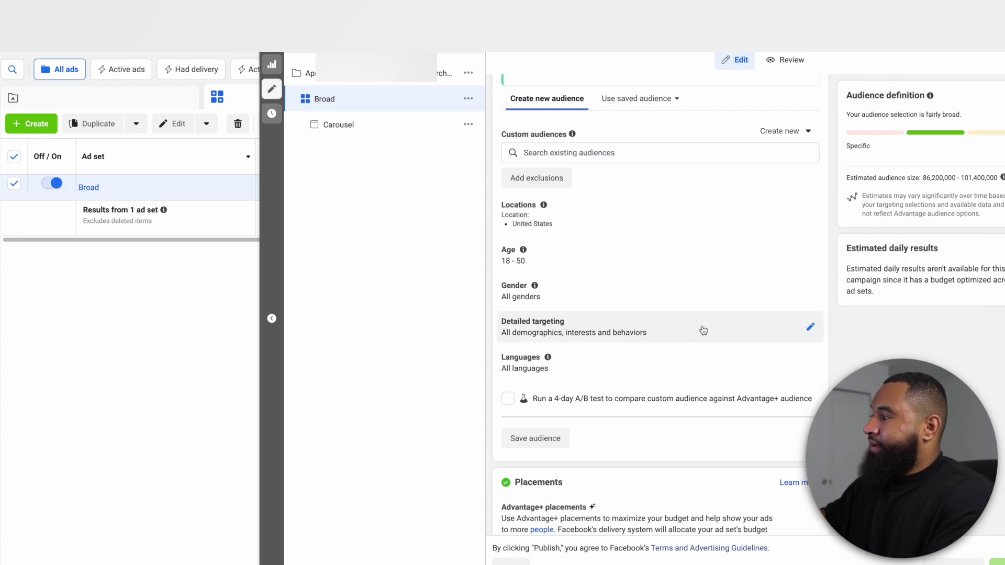
scroll(654, 322, down, 4)
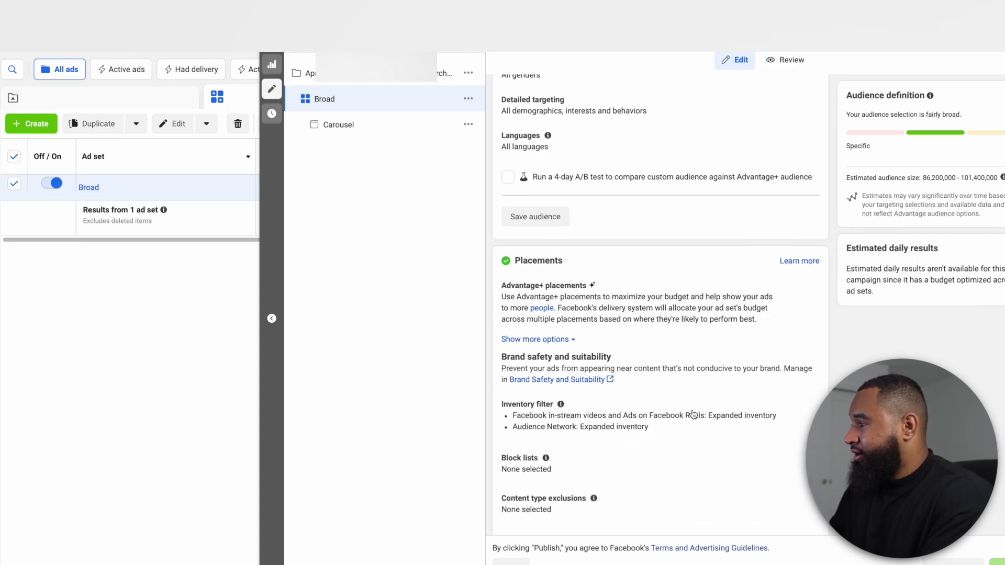
scroll(689, 412, up, 2)
scroll(675, 319, down, 2)
scroll(713, 406, down, 1)
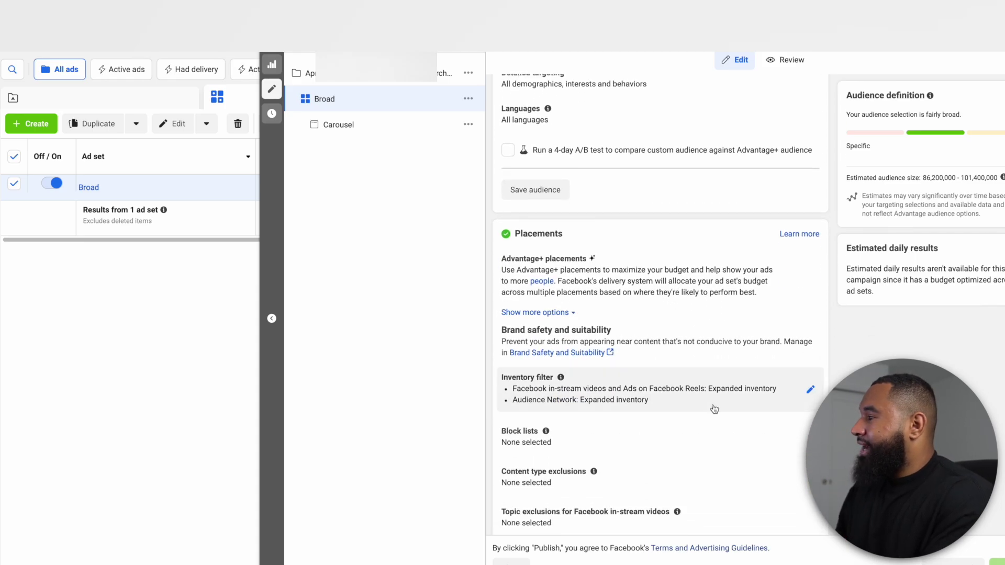
scroll(715, 409, down, 1)
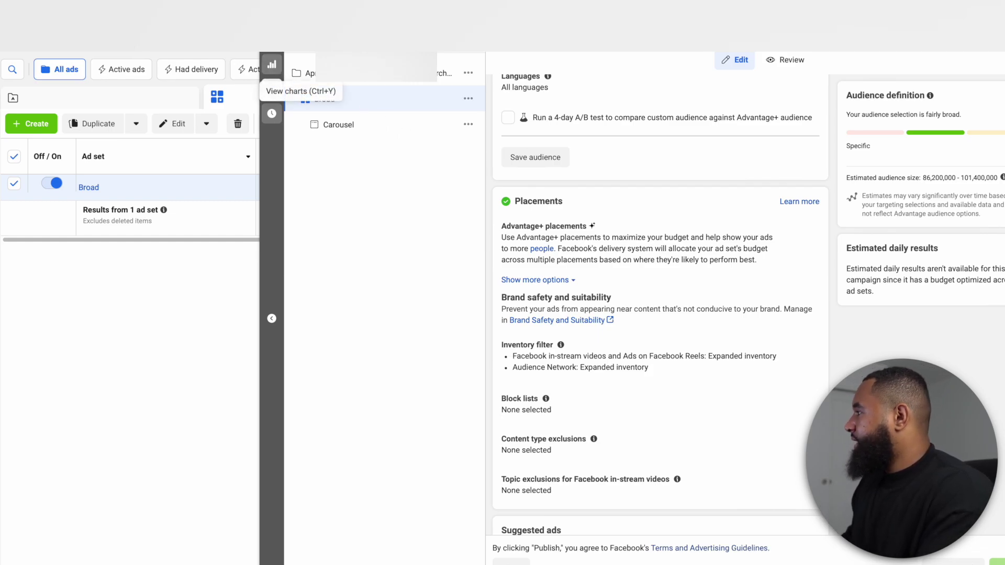
Close the ad set editor and scroll the ad sets table showing 5 purchases and $63.47 spent.
click(271, 64)
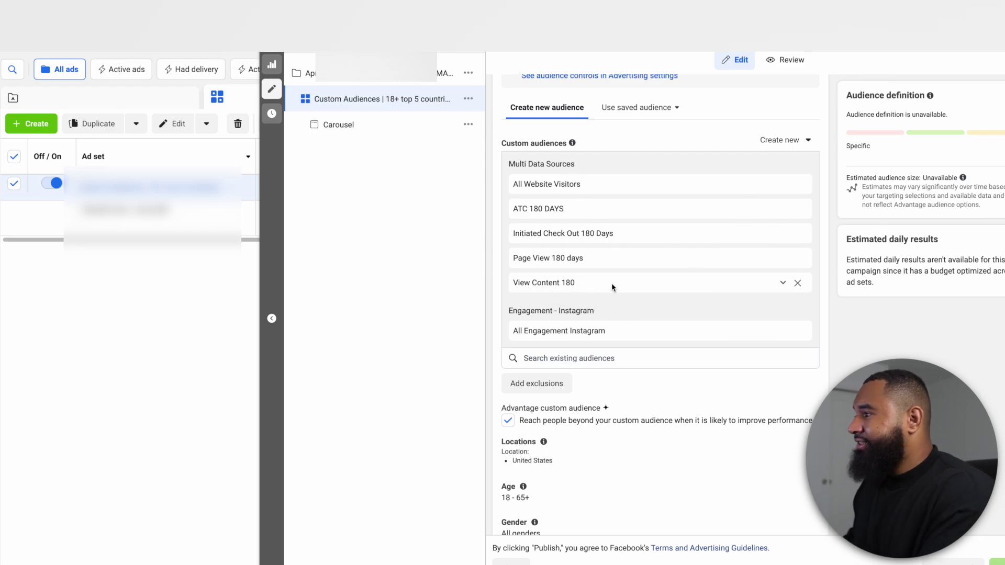
scroll(676, 279, down, 1)
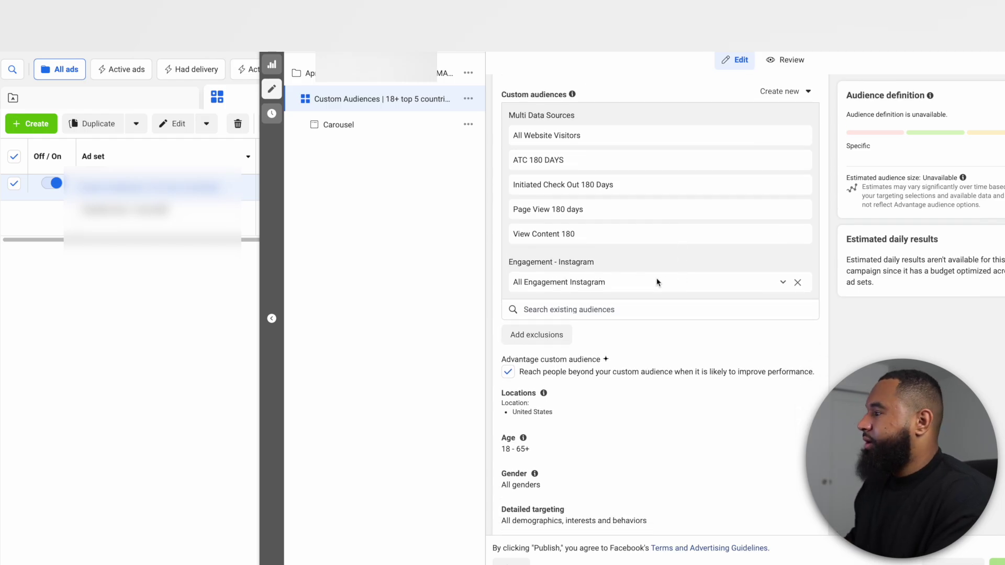
scroll(658, 280, down, 3)
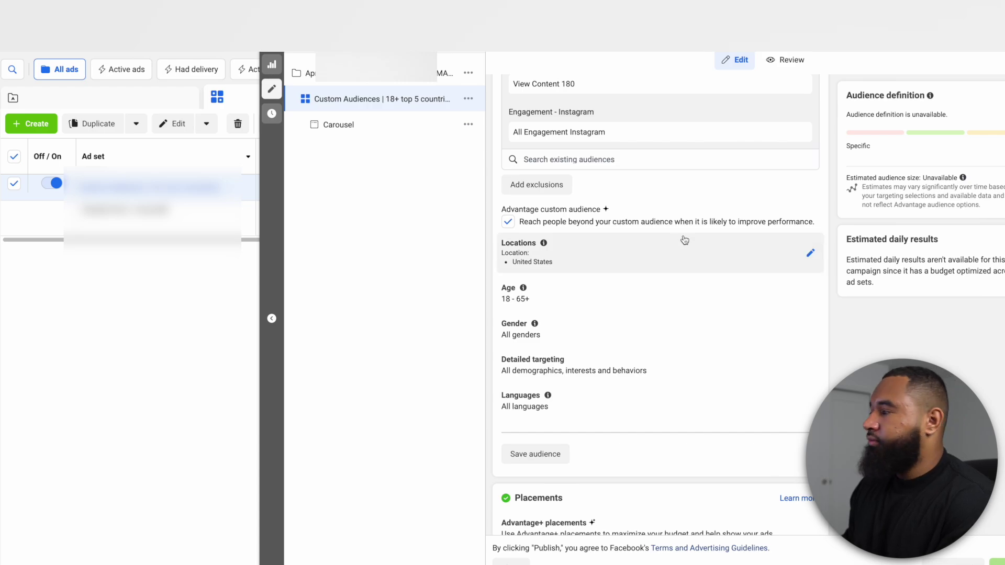
scroll(724, 321, down, 5)
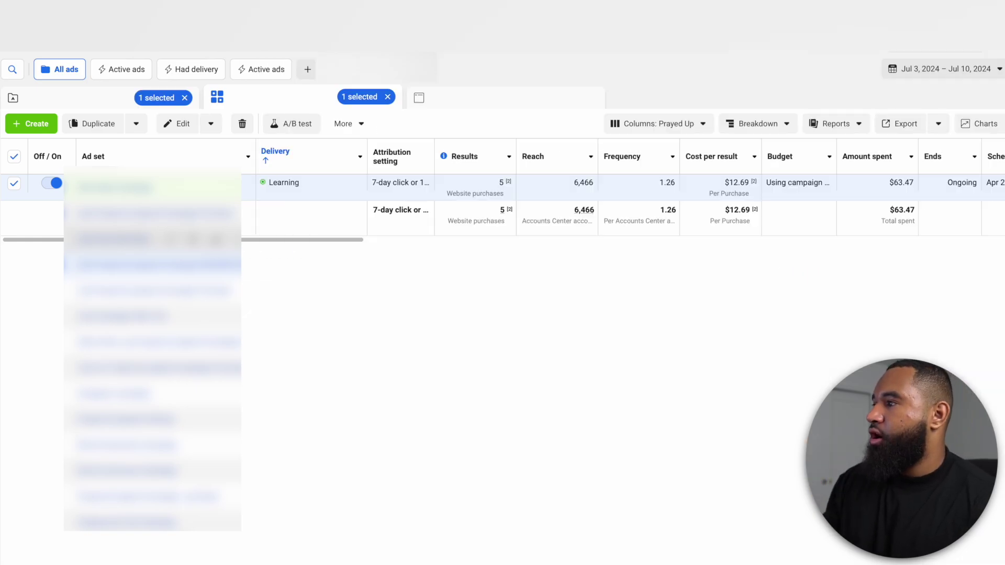
Close the editor to show the campaigns list.
click(108, 102)
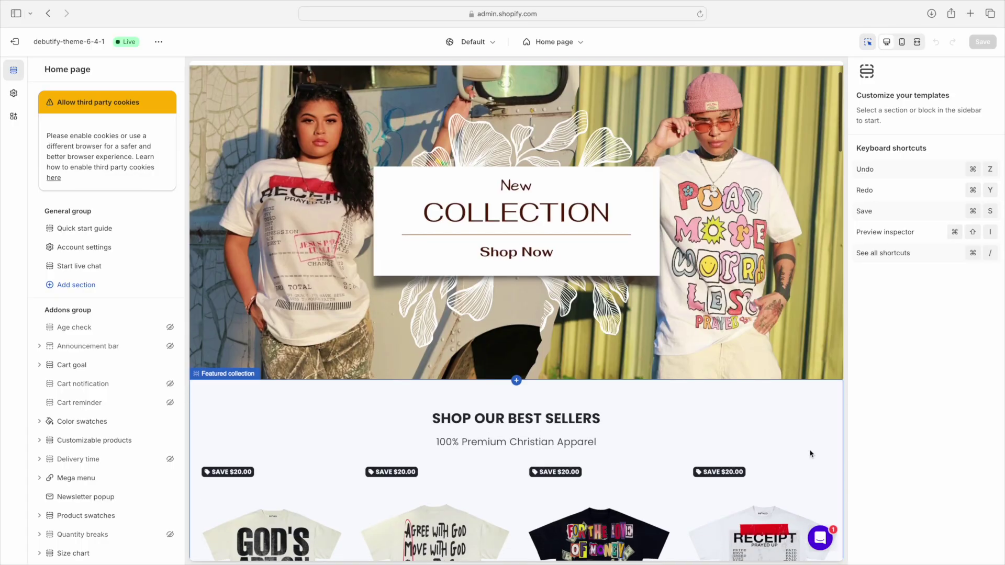
Scroll the debutify-theme-6-4-1 home page preview down toward the best-selling tees.
scroll(811, 454, down, 5)
scroll(810, 453, down, 3)
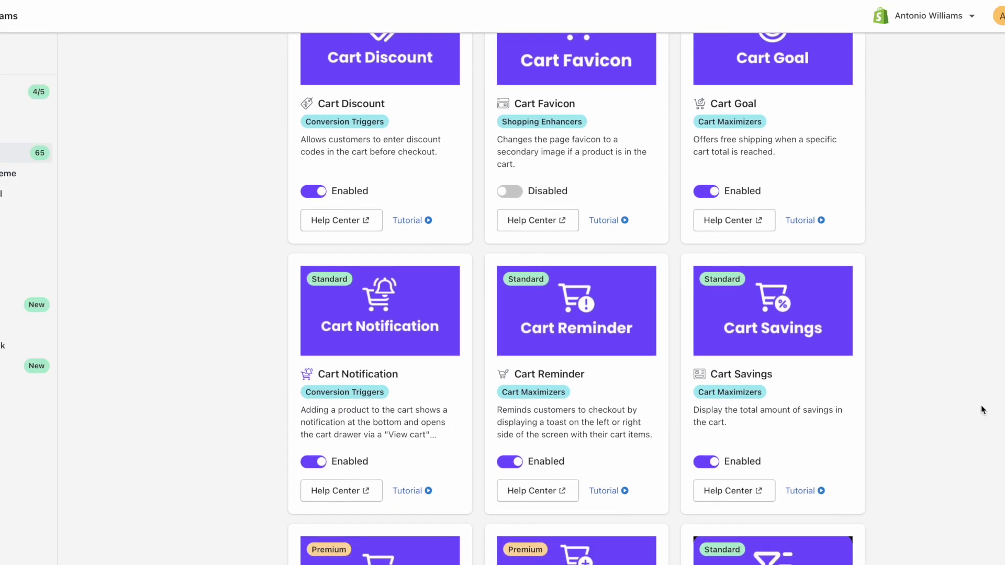
Scroll through the Debutify add-on cards, from Cart Upsell down to Custom Currencies.
scroll(982, 409, down, 8)
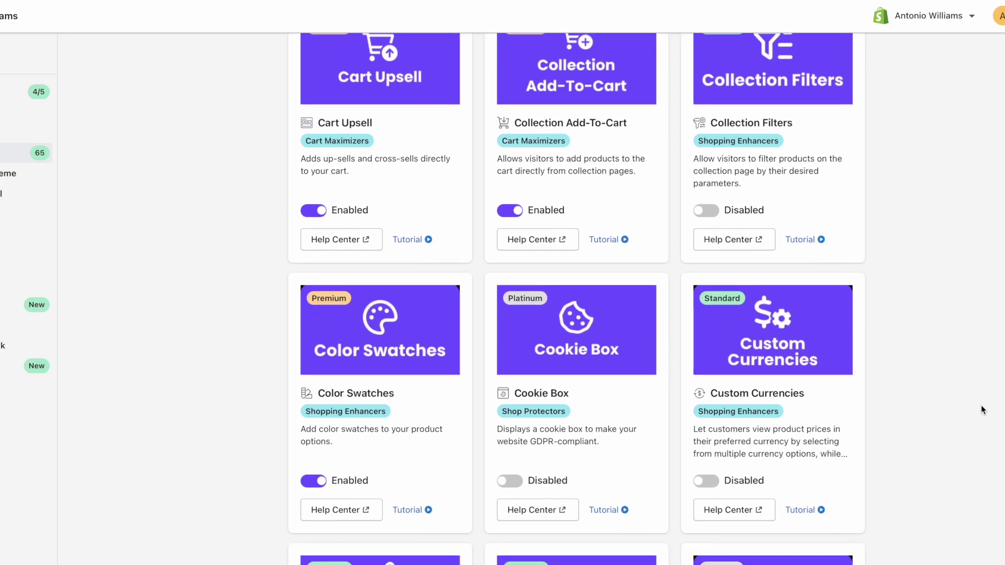
scroll(981, 405, down, 6)
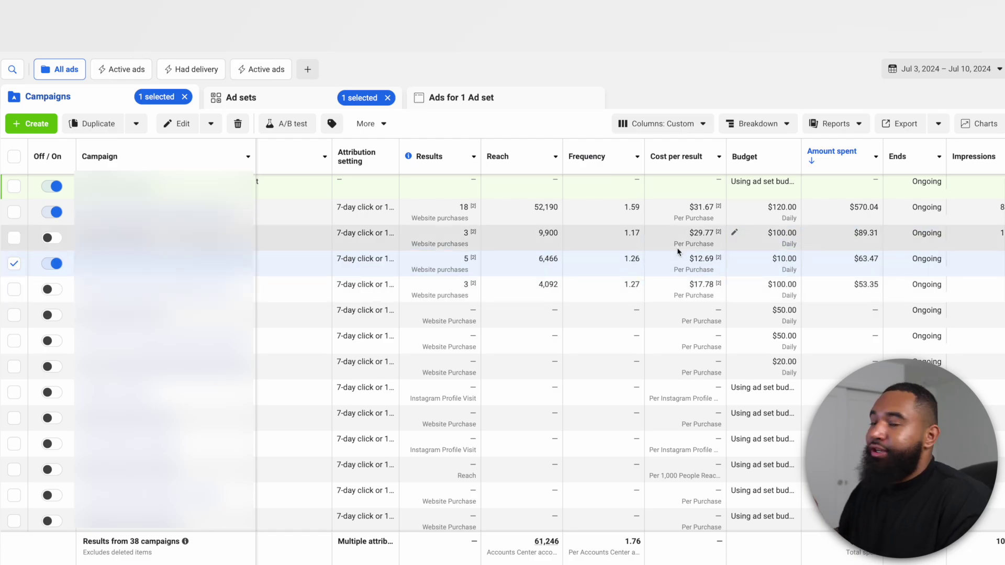
Scroll across the Jul 3 – Jul 10 campaigns table to review Adds to cart (375, $7,573.82) and Purchases.
scroll(676, 247, right, 3)
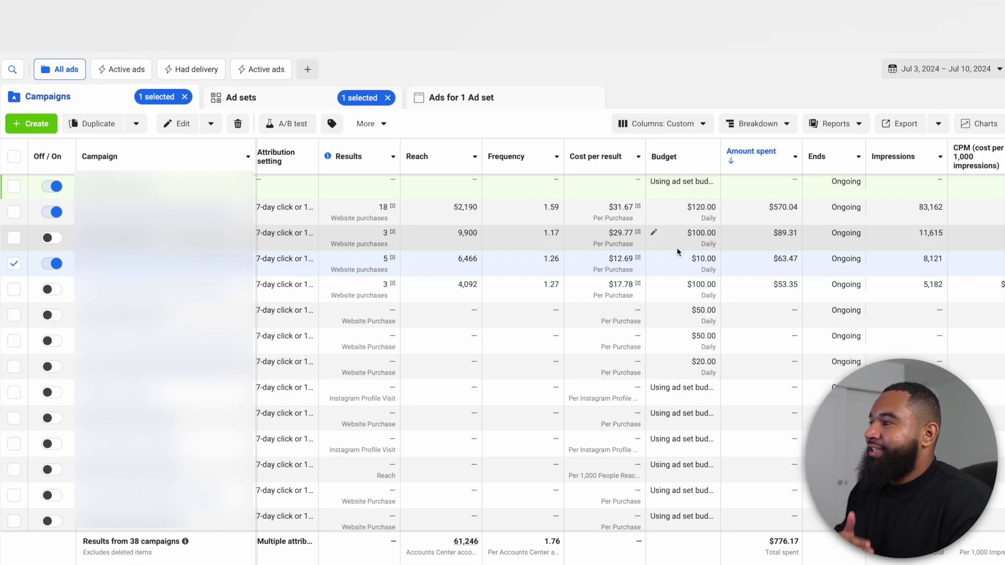
scroll(677, 247, right, 14)
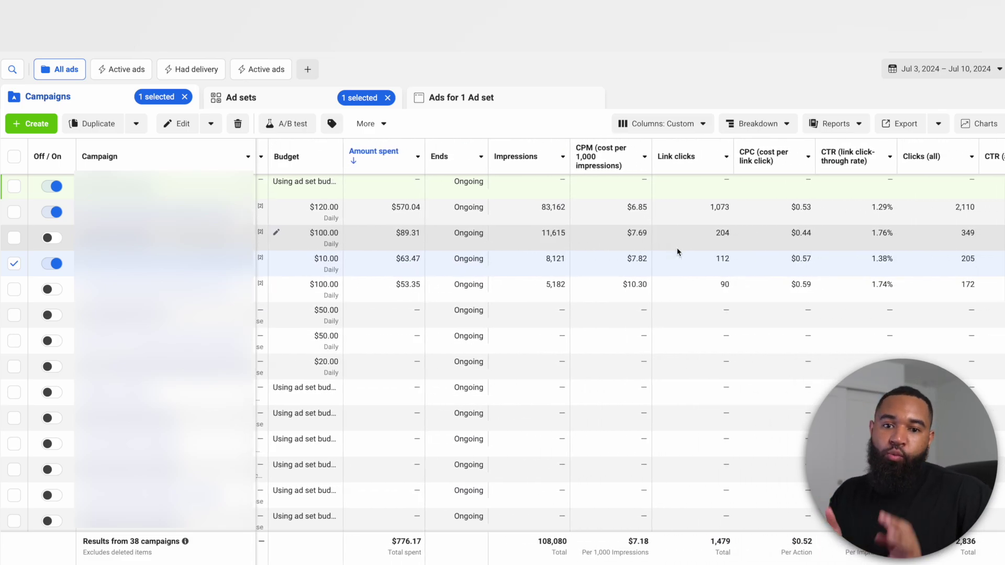
scroll(677, 248, right, 9)
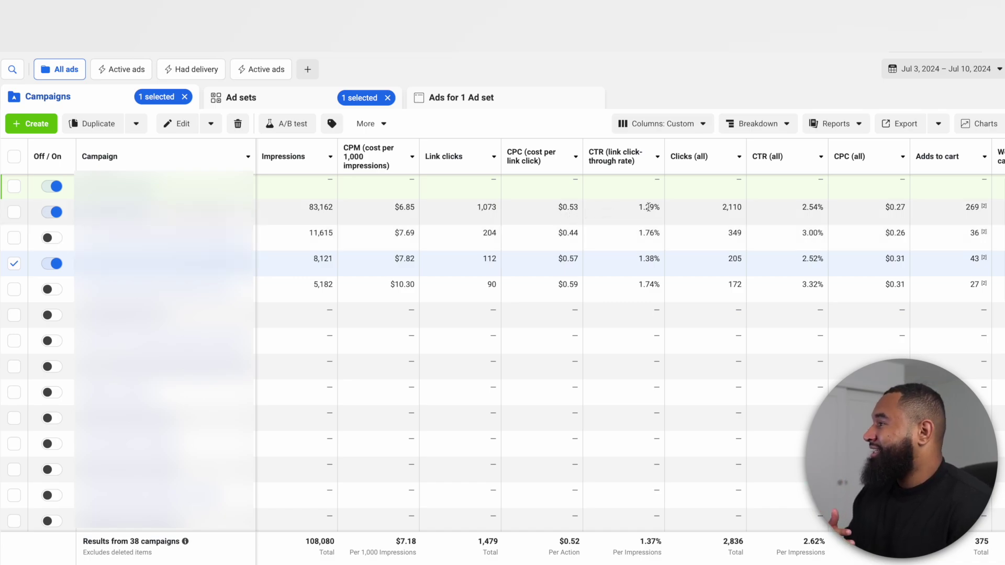
scroll(471, 199, left, 2)
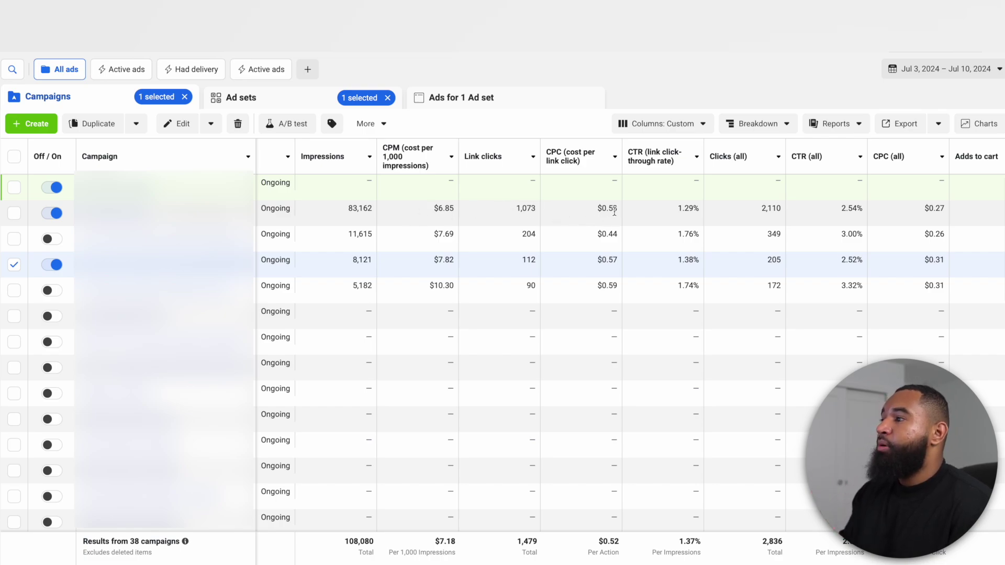
scroll(615, 212, right, 6)
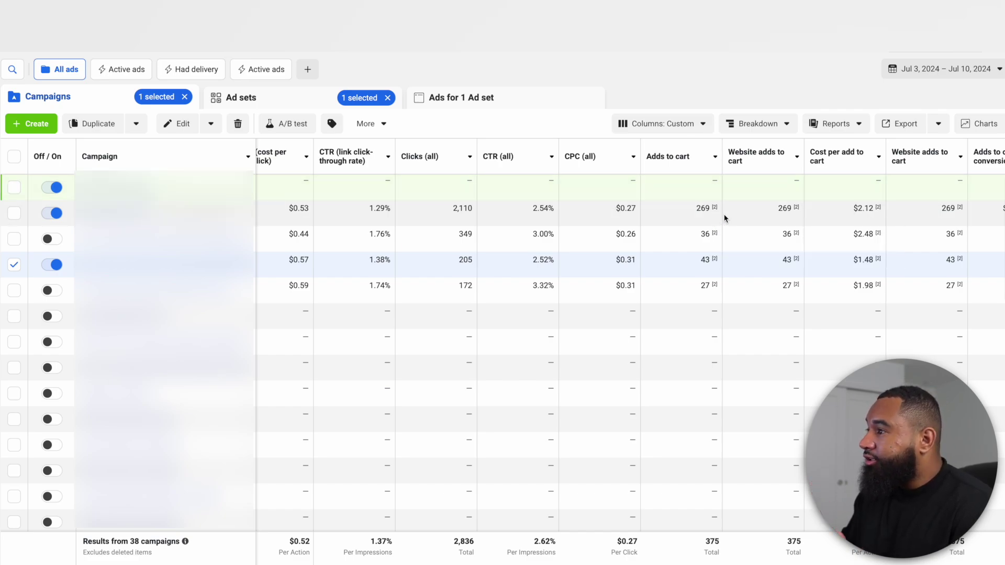
scroll(725, 218, right, 18)
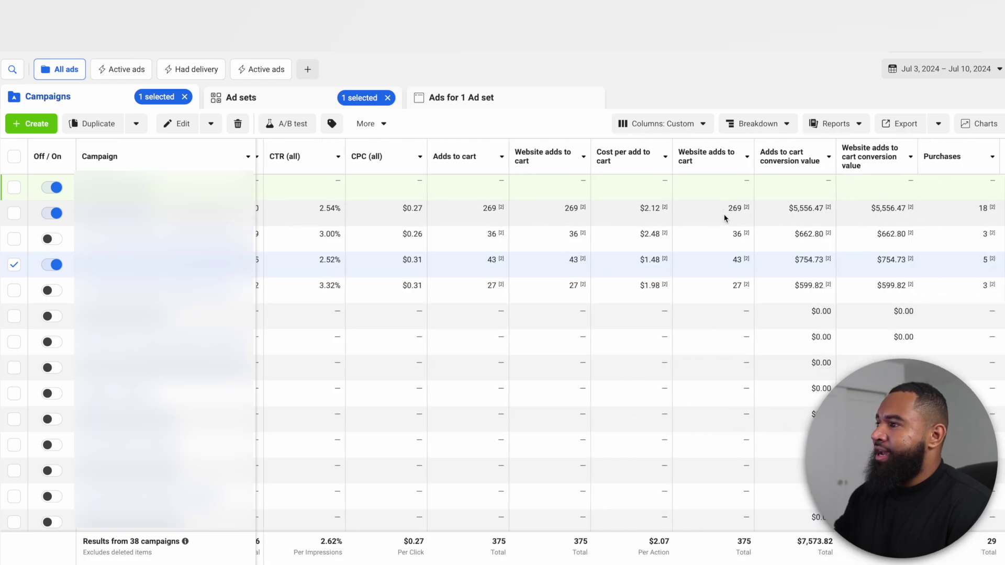
scroll(725, 218, right, 5)
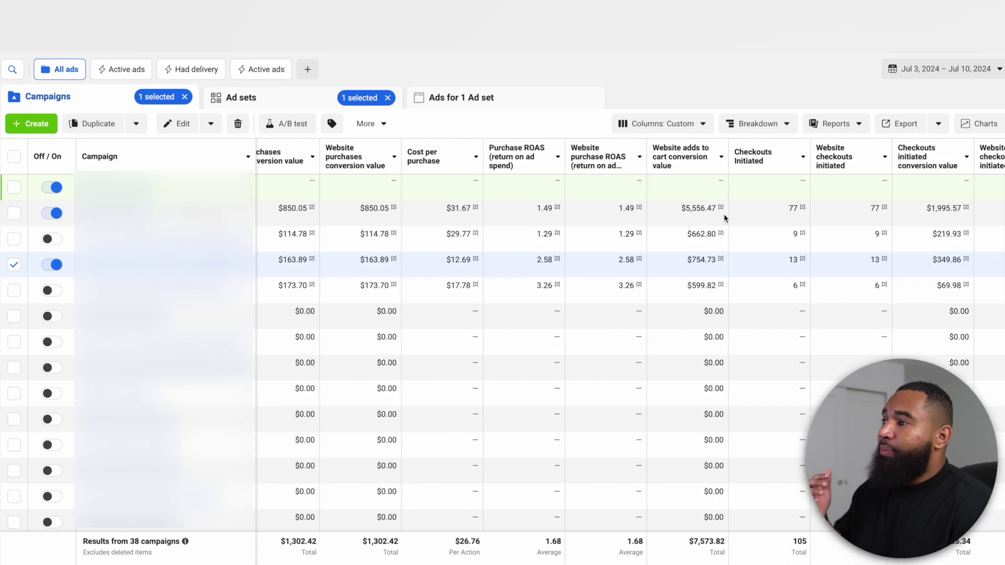
scroll(794, 213, right, 1)
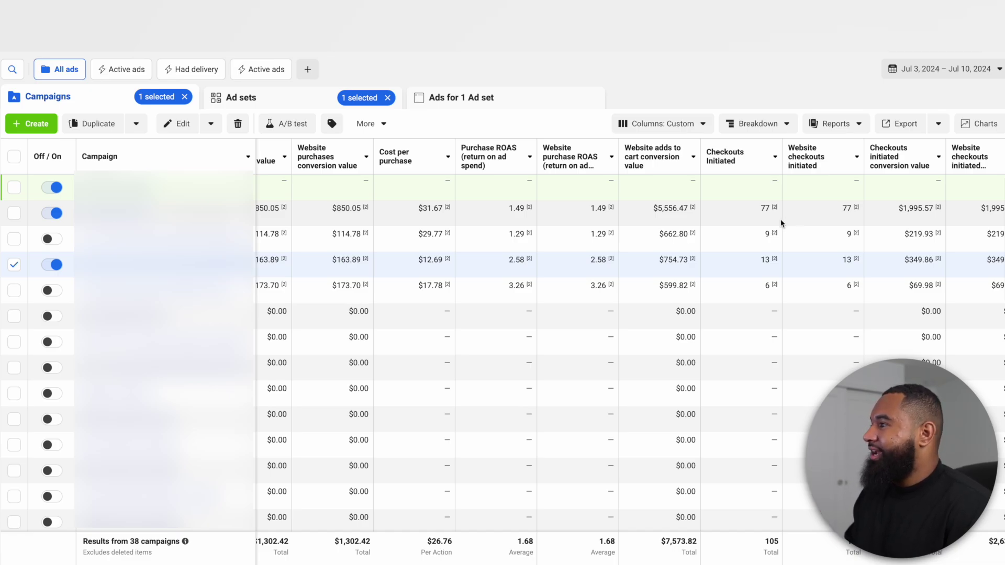
scroll(768, 225, left, 8)
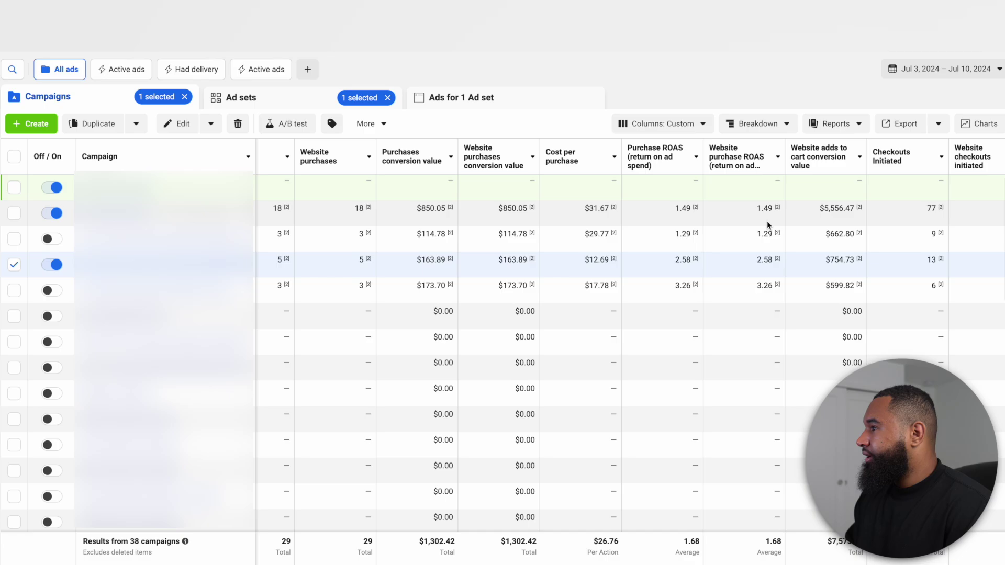
Set the campaigns table's date range to Jul 11, 2024 only.
click(973, 68)
click(780, 151)
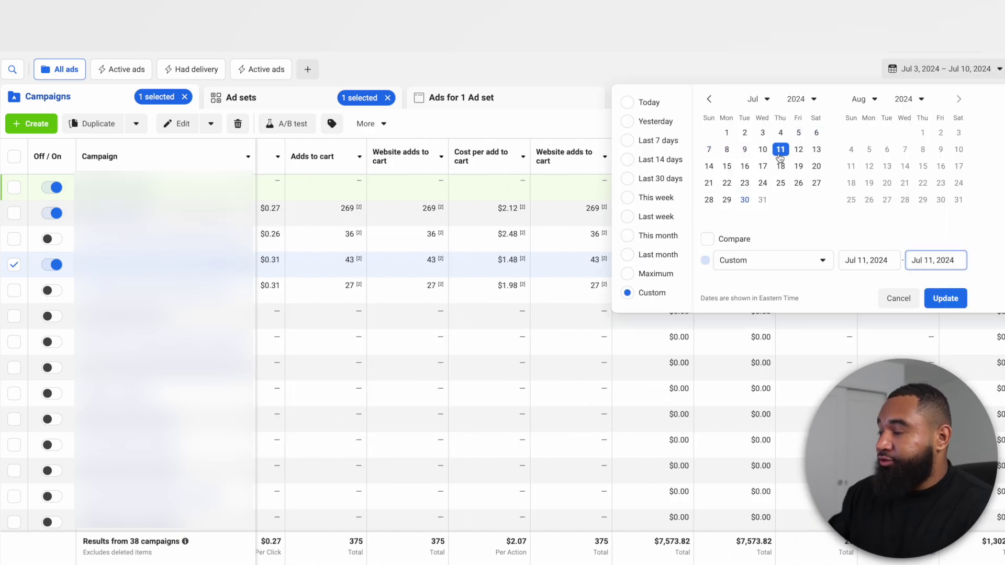
click(945, 298)
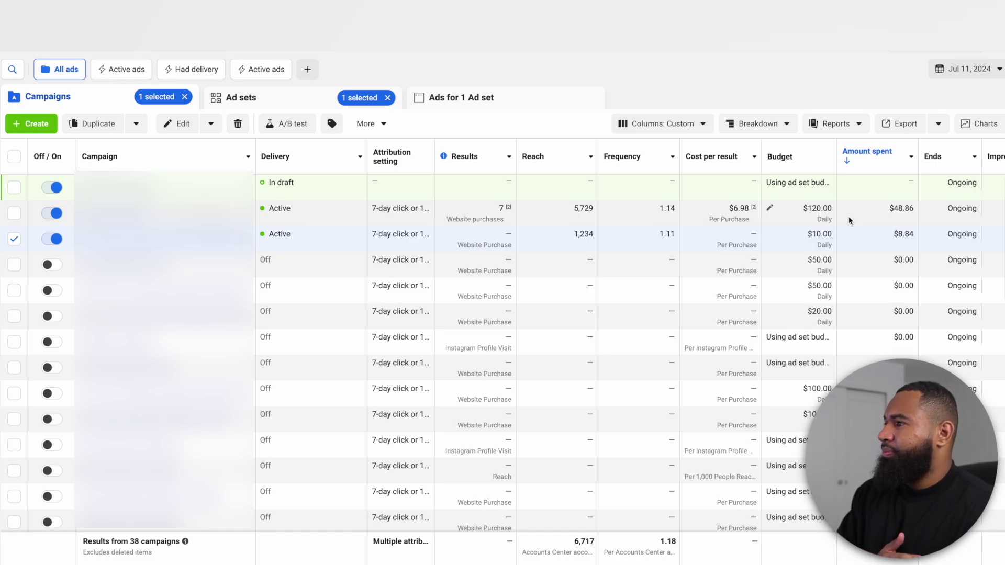
Scroll through the Jul 11 Purchases and ROAS columns, then back to the start.
scroll(849, 216, right, 15)
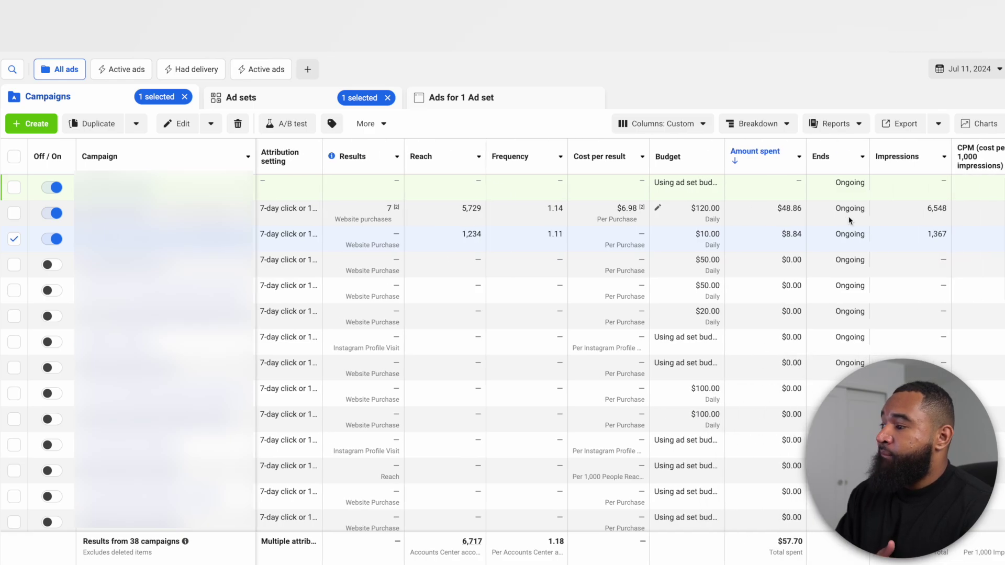
scroll(849, 215, right, 4)
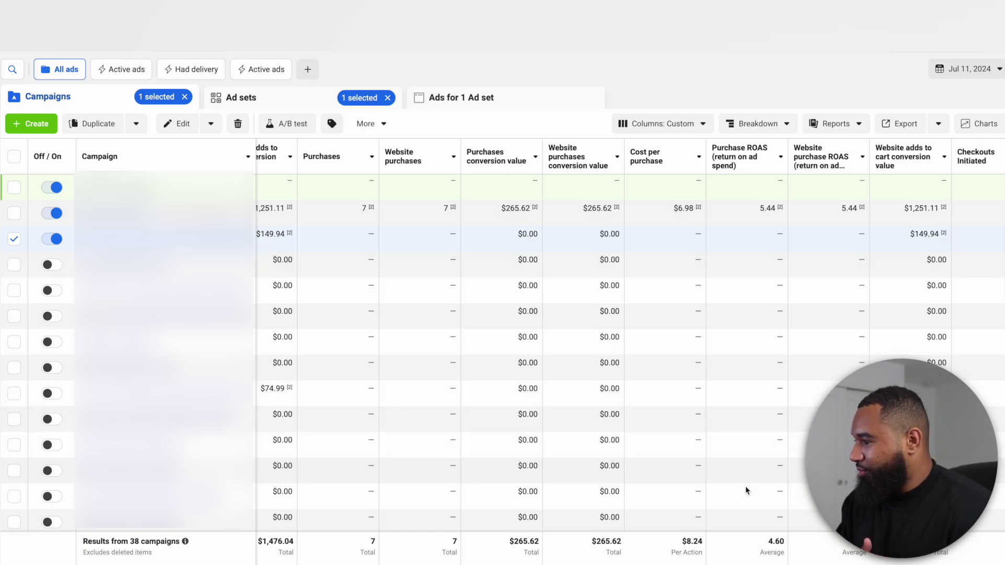
scroll(729, 245, left, 15)
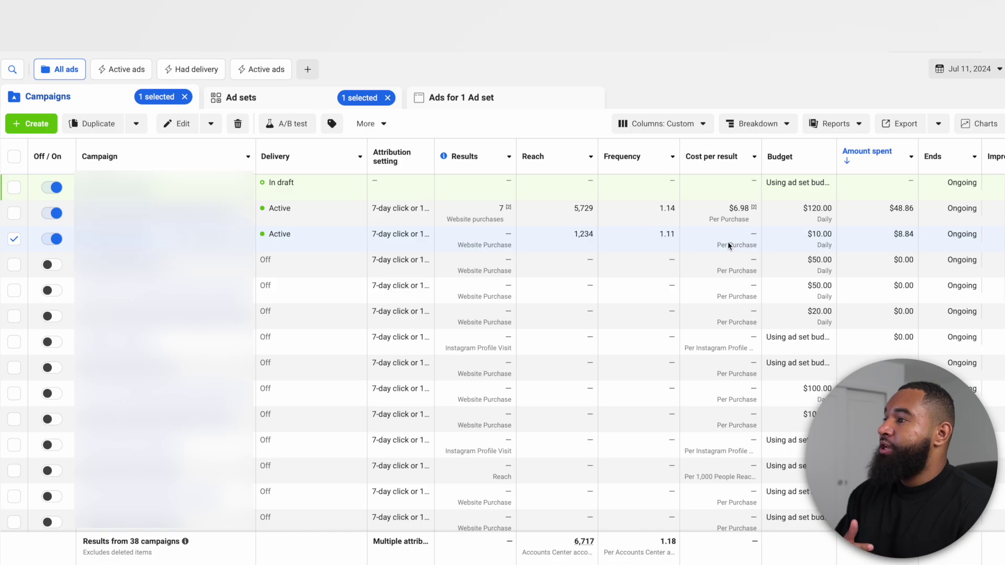
scroll(728, 244, right, 10)
scroll(727, 246, right, 10)
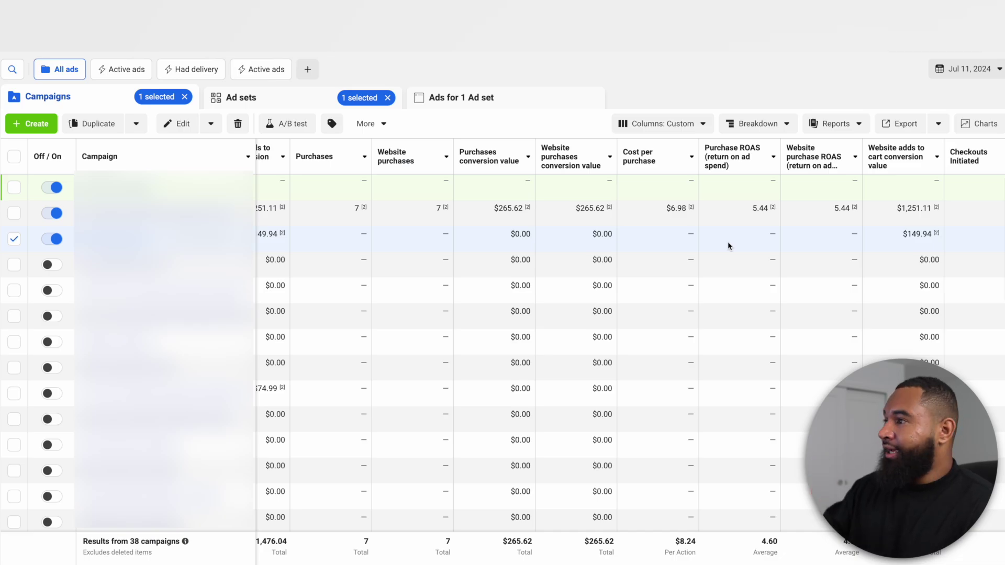
scroll(782, 259, left, 10)
scroll(783, 260, left, 5)
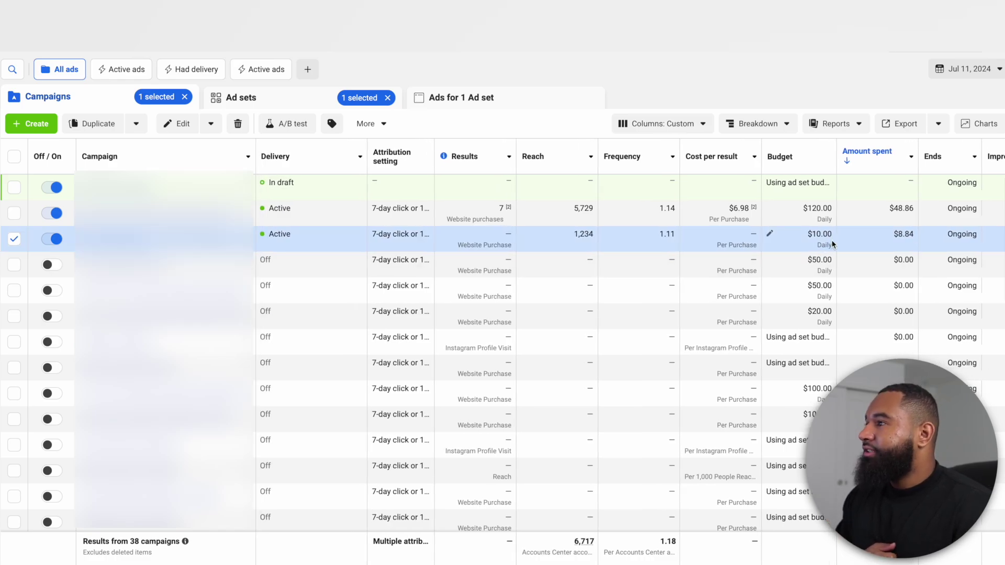
Switch the date range to Jul 12, 2024 and scan its columns, including 8,638 total reach.
click(968, 68)
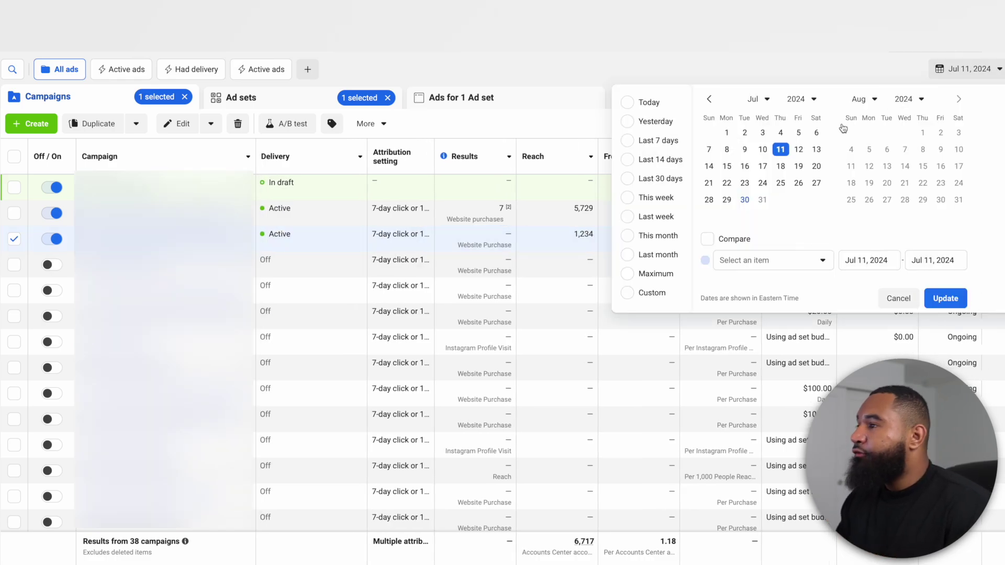
click(799, 152)
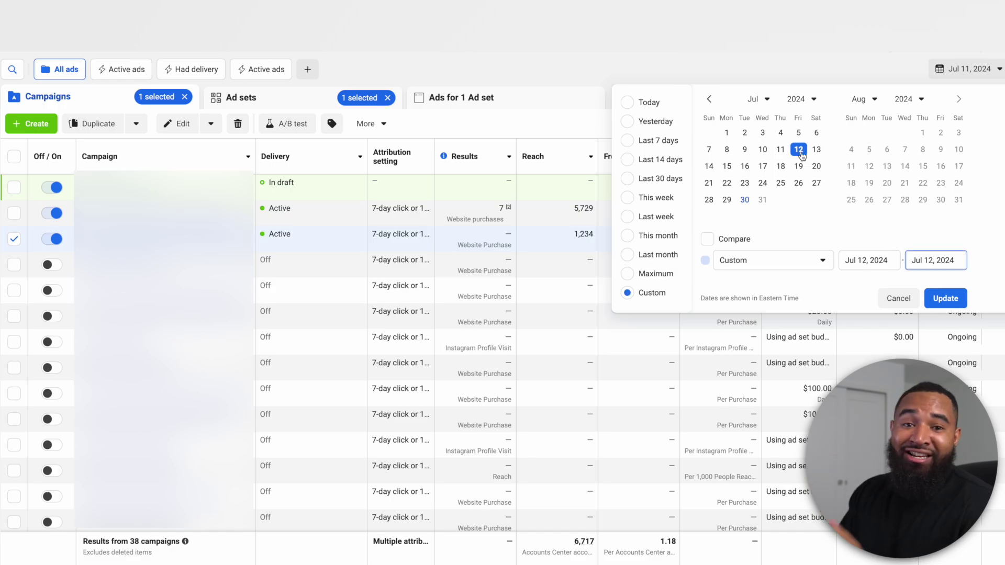
click(945, 298)
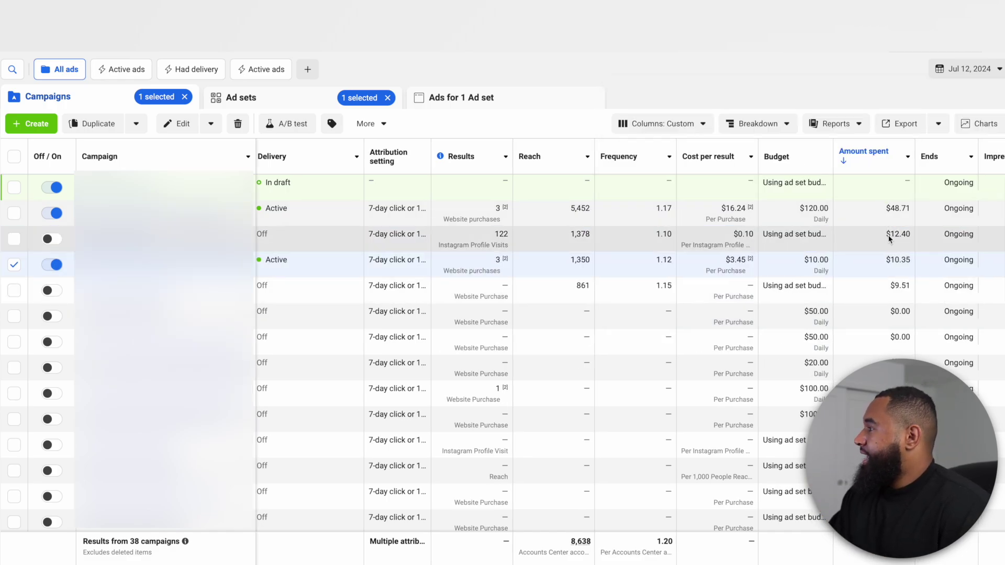
scroll(890, 239, right, 1)
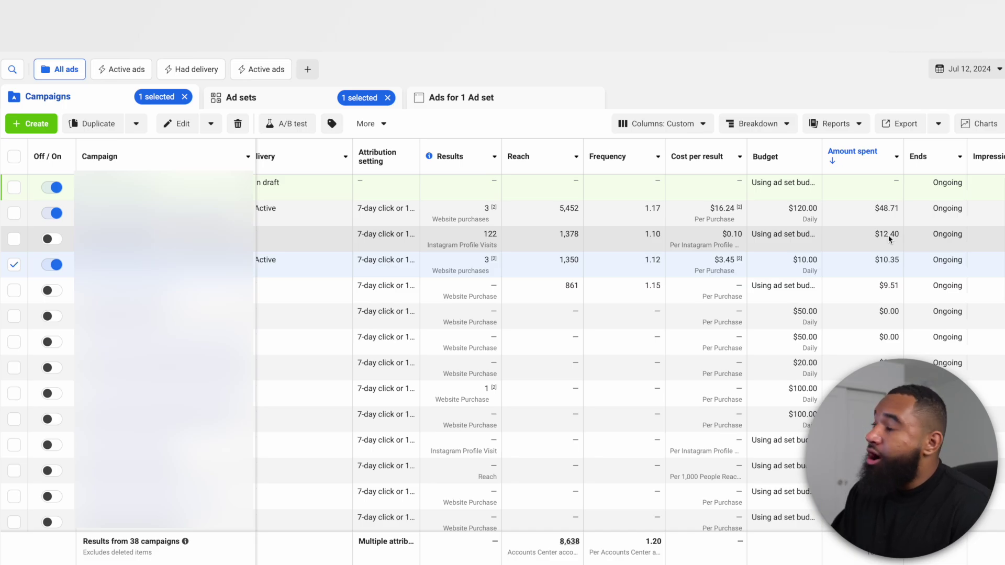
scroll(759, 230, left, 1)
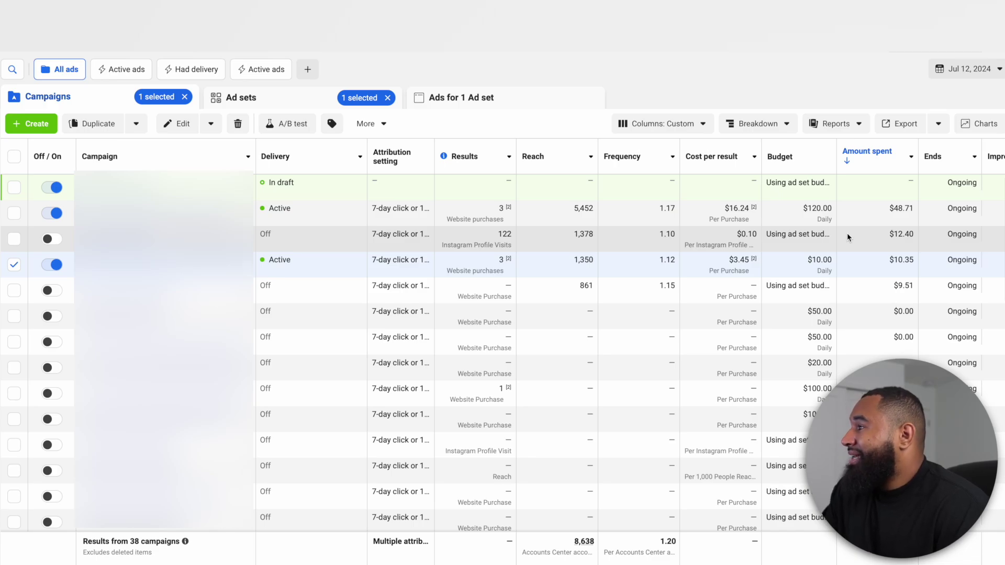
scroll(847, 233, right, 10)
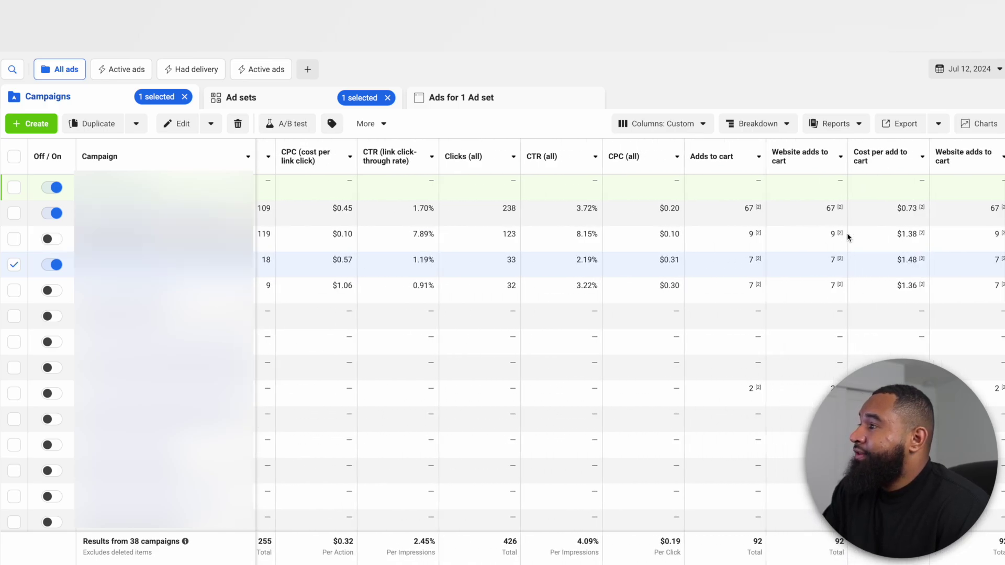
scroll(767, 235, left, 10)
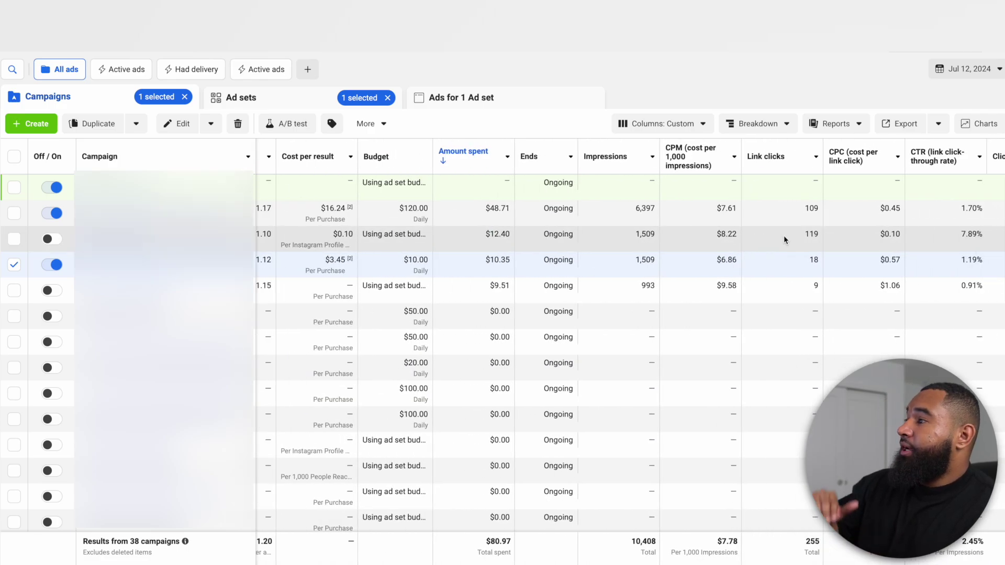
scroll(783, 235, right, 3)
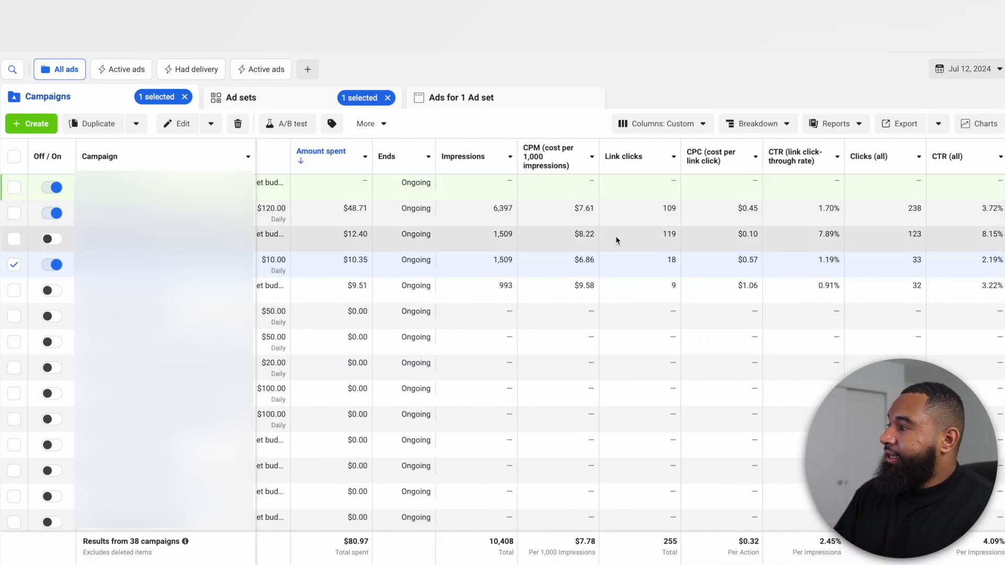
scroll(728, 241, right, 1)
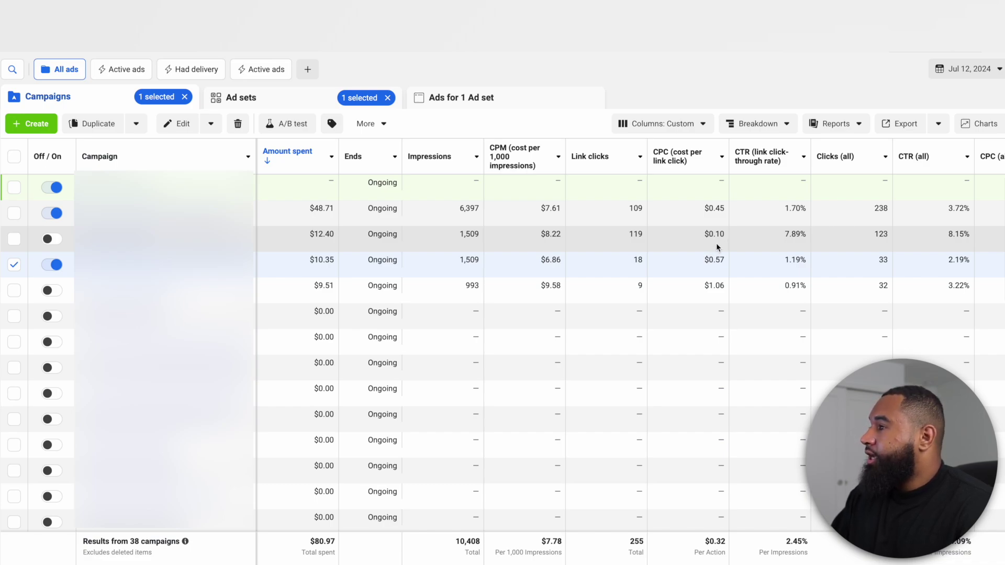
scroll(717, 246, right, 2)
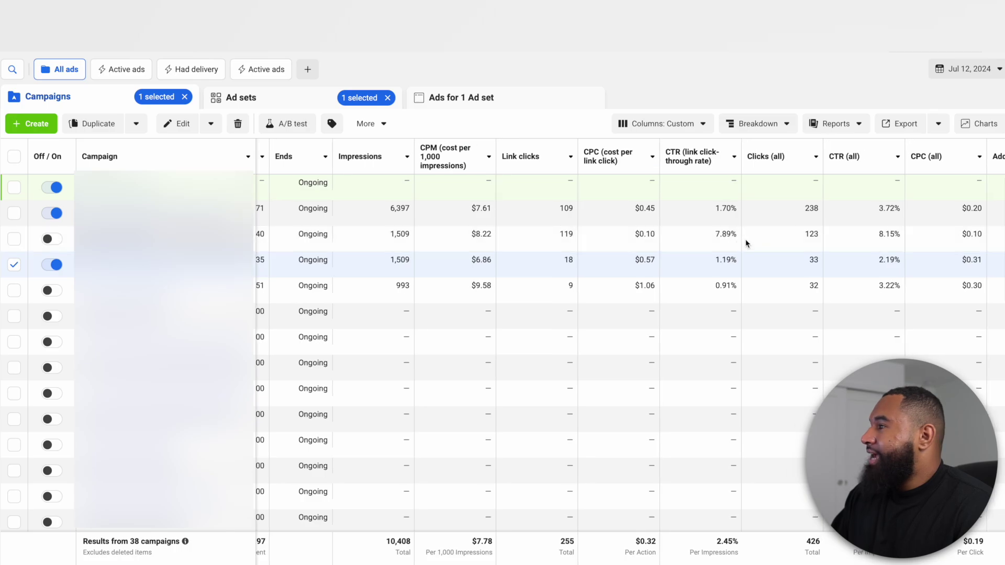
scroll(746, 239, right, 6)
scroll(746, 238, right, 10)
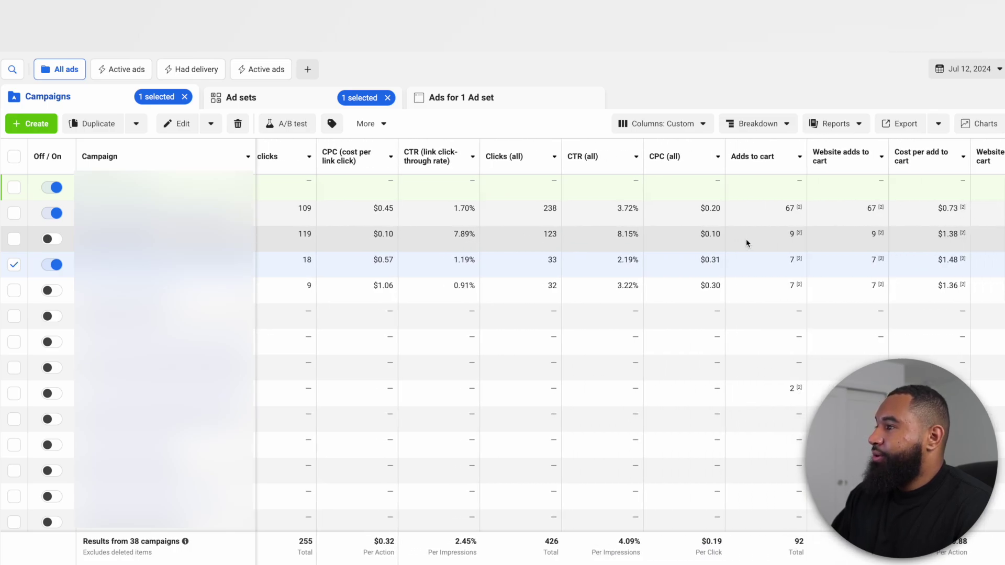
scroll(745, 243, right, 1)
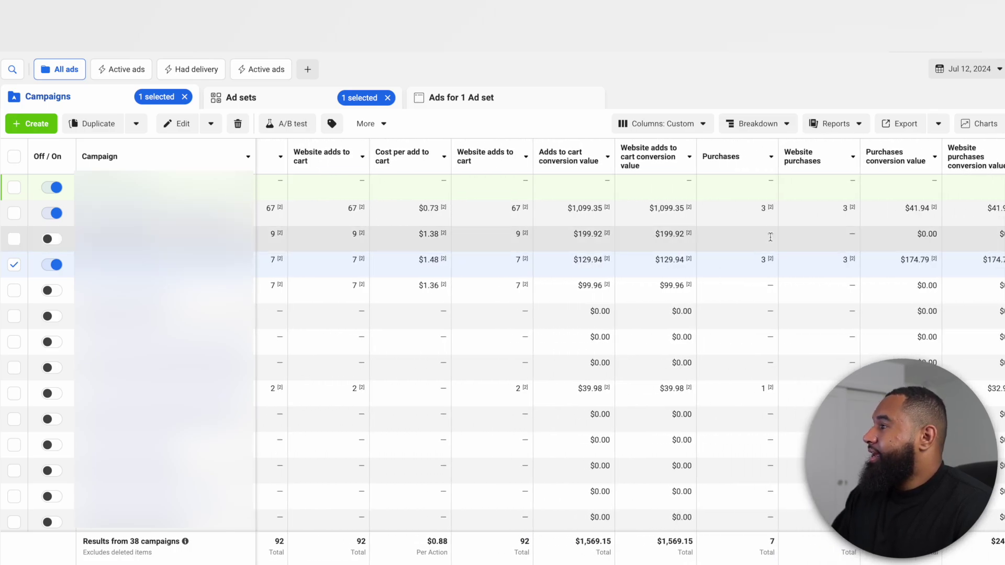
scroll(761, 239, right, 14)
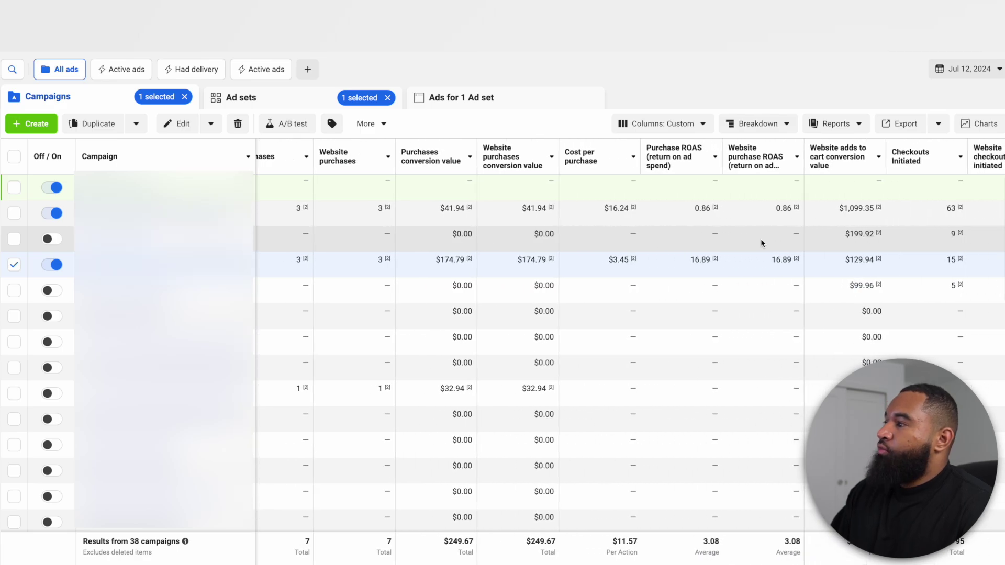
scroll(760, 244, right, 3)
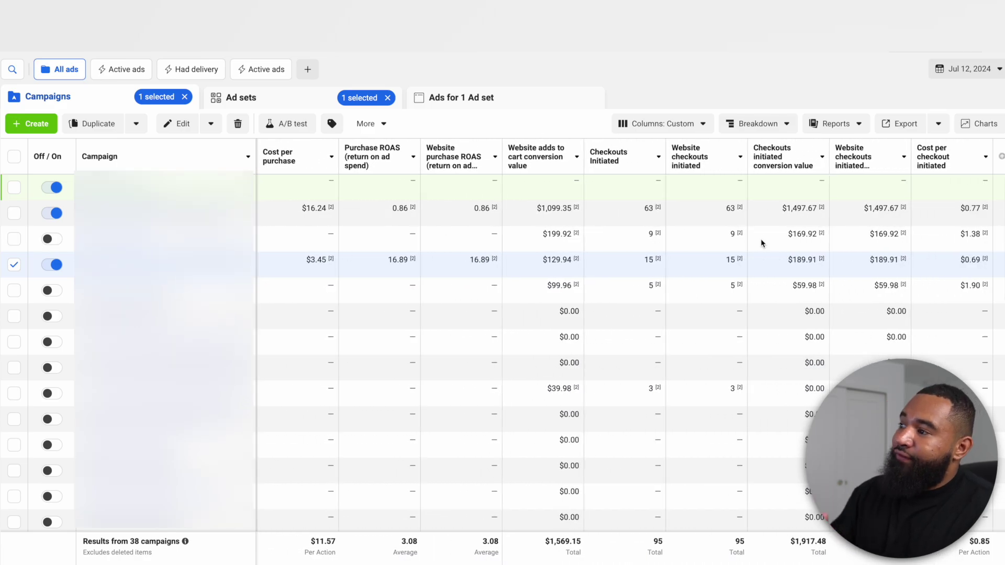
scroll(761, 244, down, 1)
scroll(761, 243, up, 1)
scroll(760, 243, left, 20)
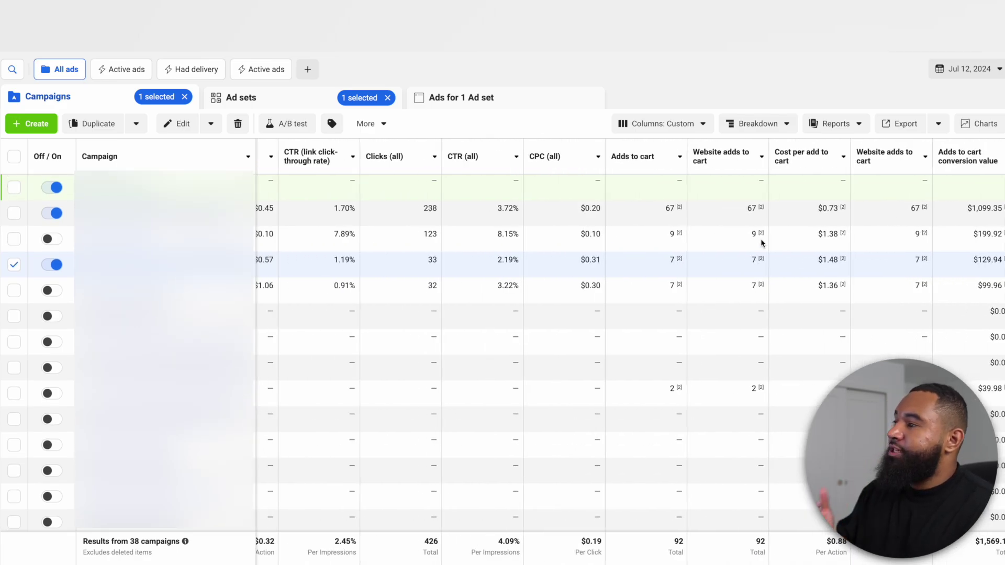
scroll(761, 243, left, 14)
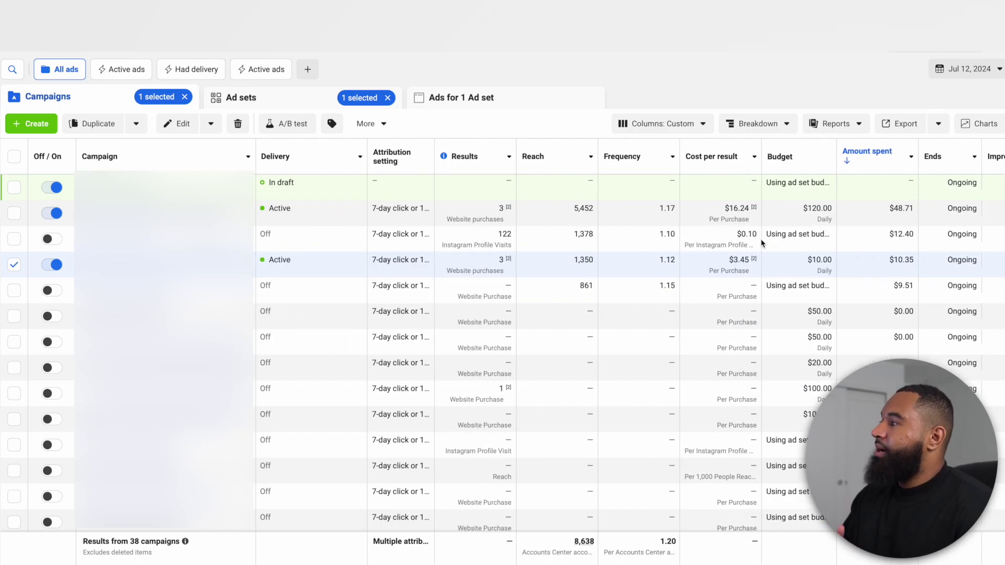
Scroll back and forth through the Jul 12 campaign columns, reviewing reach and purchases.
scroll(761, 239, right, 16)
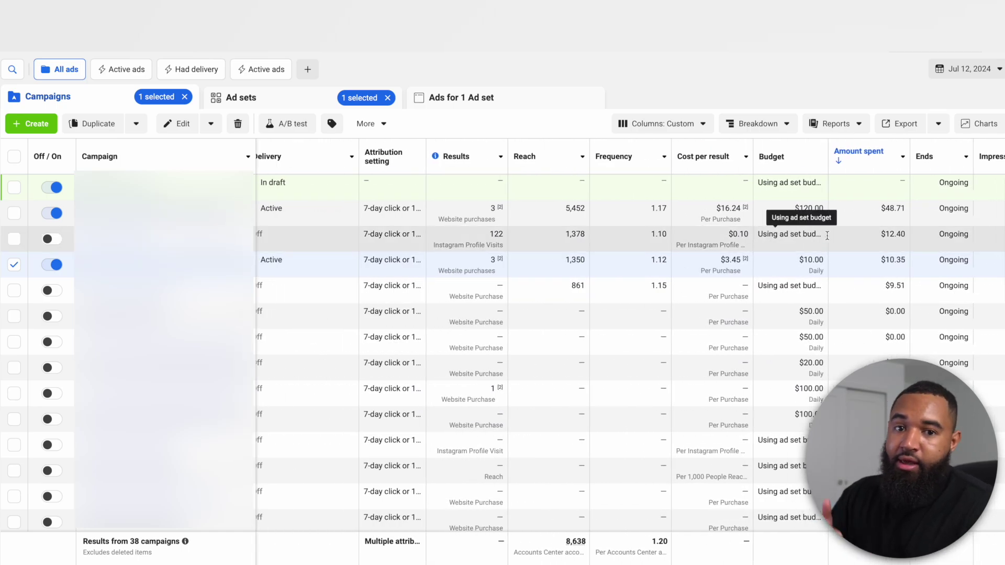
scroll(827, 236, right, 14)
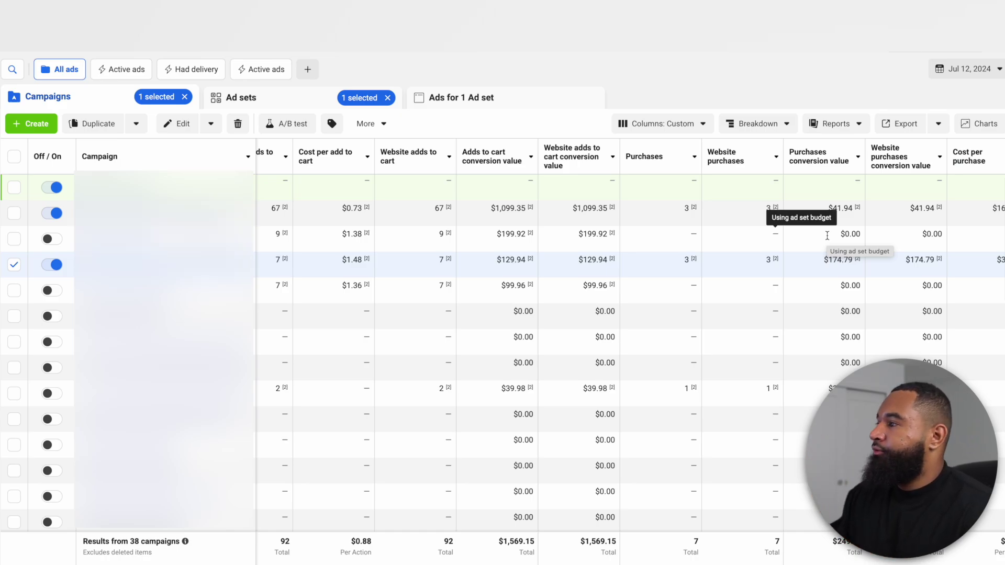
scroll(723, 238, left, 4)
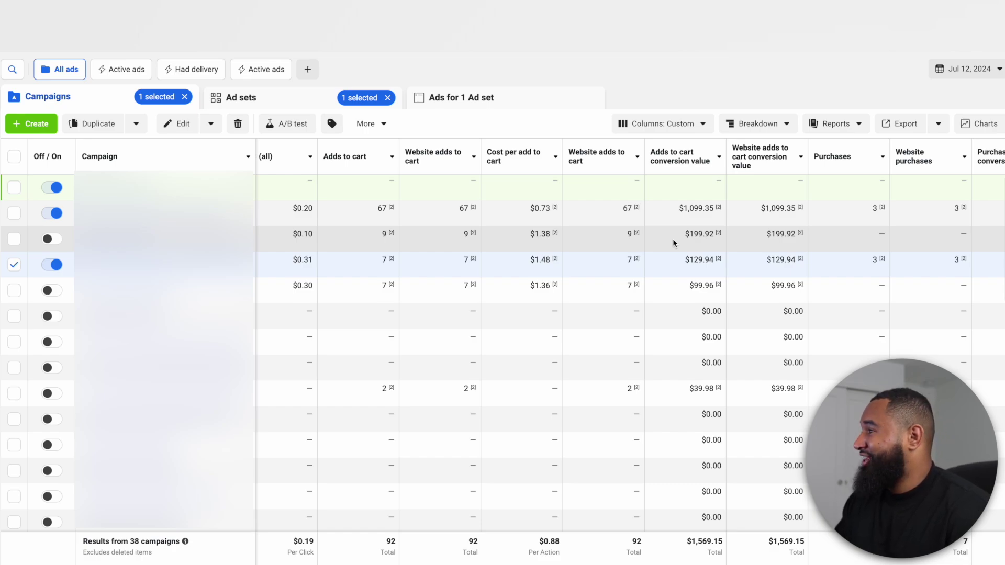
scroll(673, 238, left, 1)
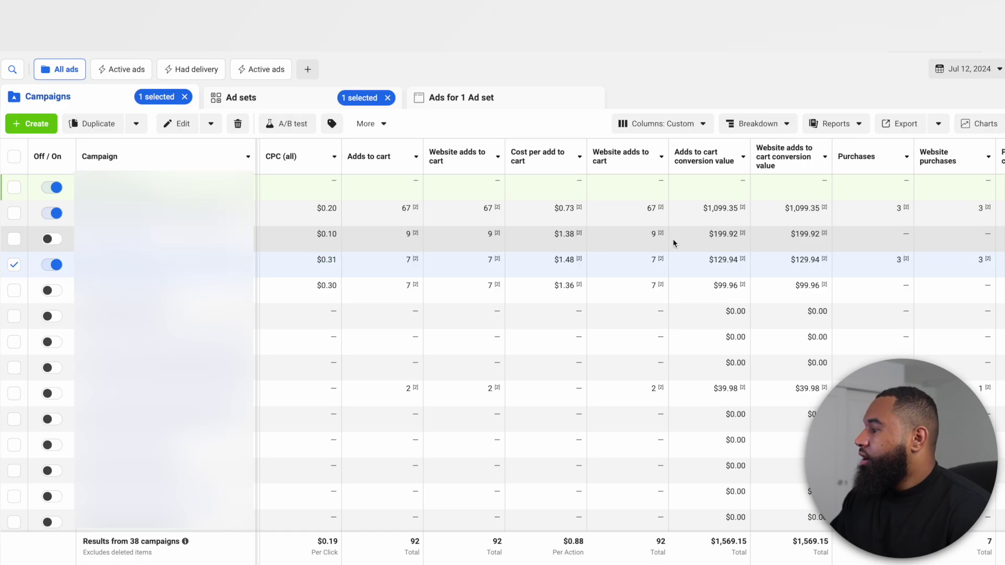
scroll(673, 239, right, 15)
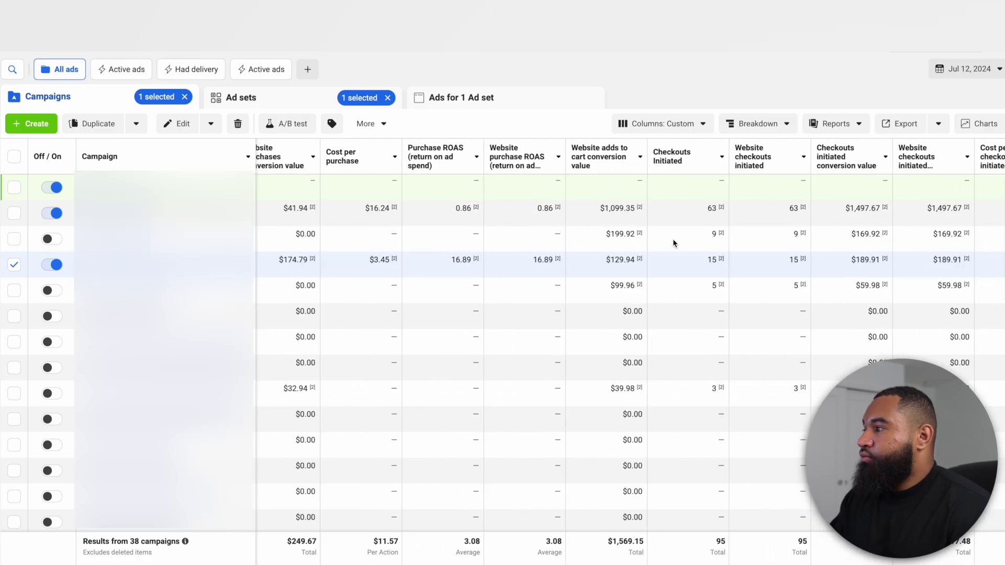
scroll(673, 238, left, 1)
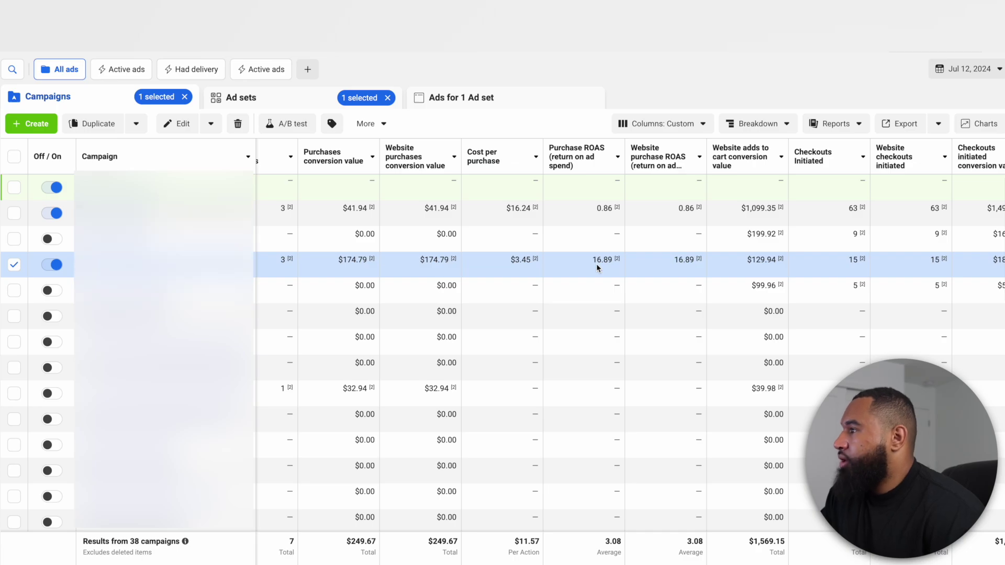
mouse_move(604, 210)
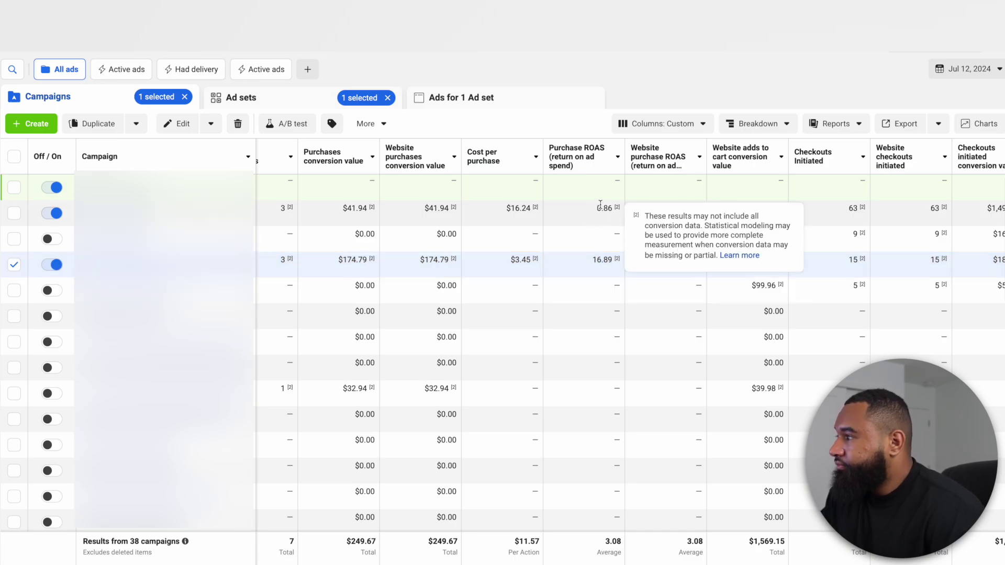
scroll(600, 204, left, 10)
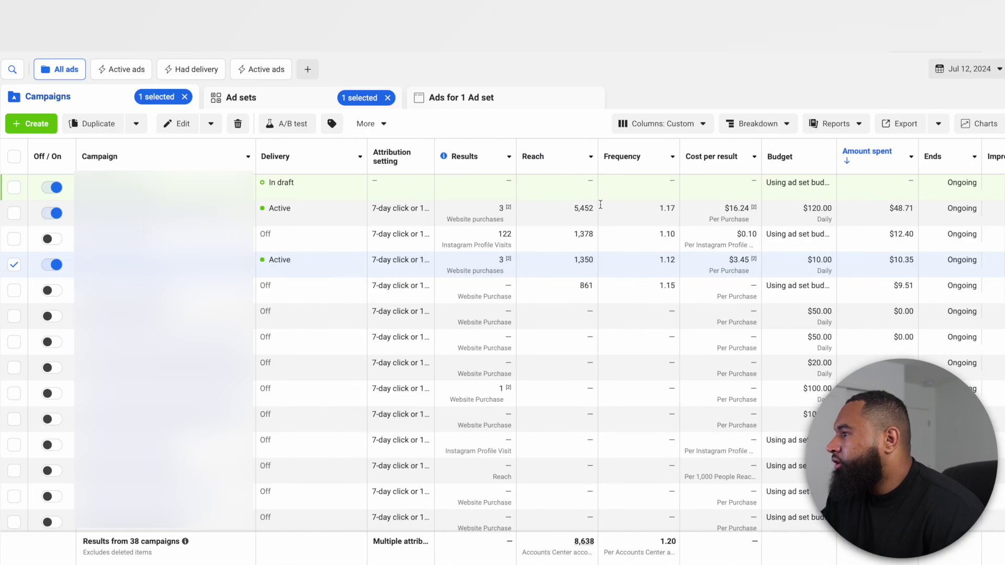
Set the campaigns report date to July 13, 2024.
click(981, 65)
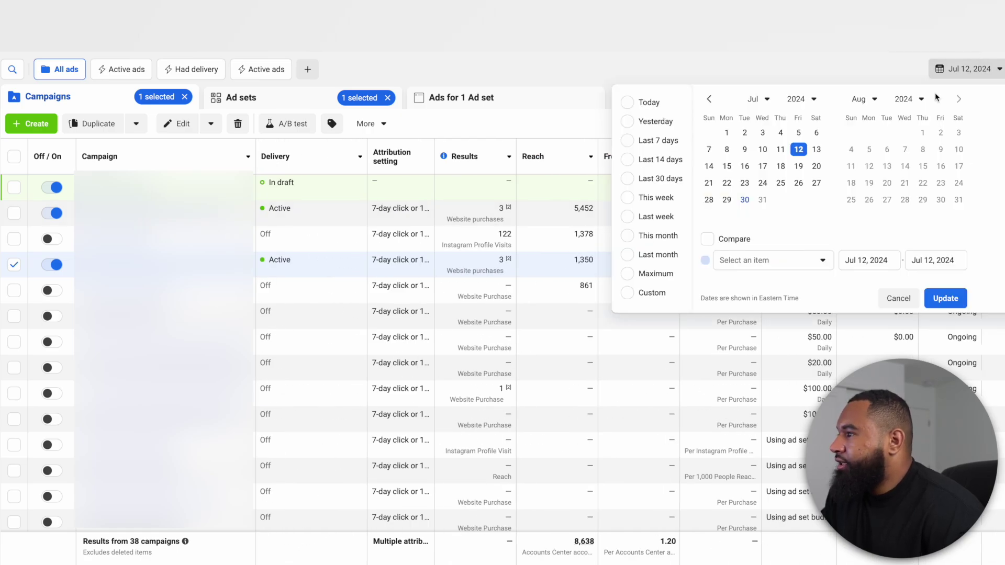
click(815, 150)
click(943, 300)
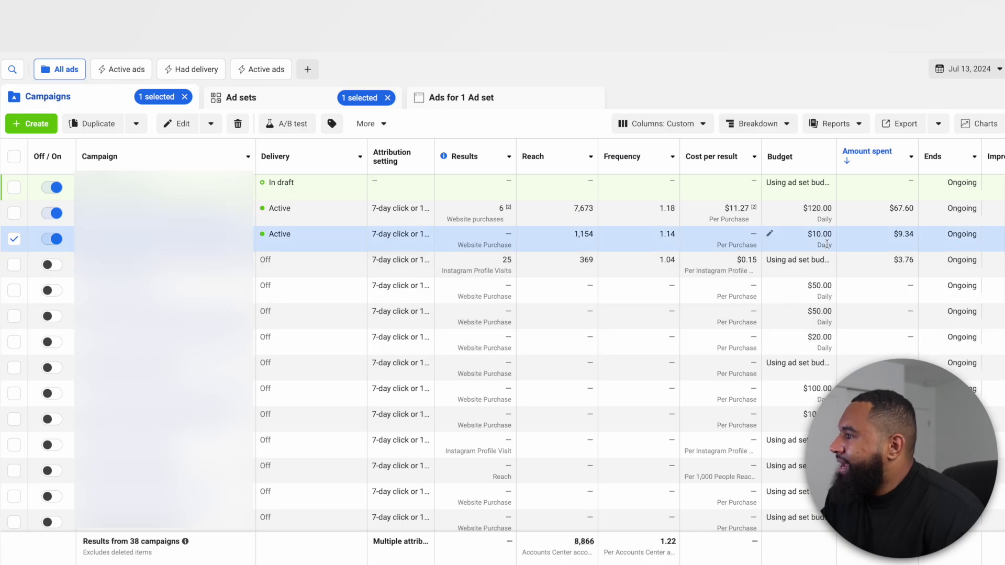
Scroll across the metric columns to review July 13 results, $80.70 total spent.
scroll(858, 273, right, 1)
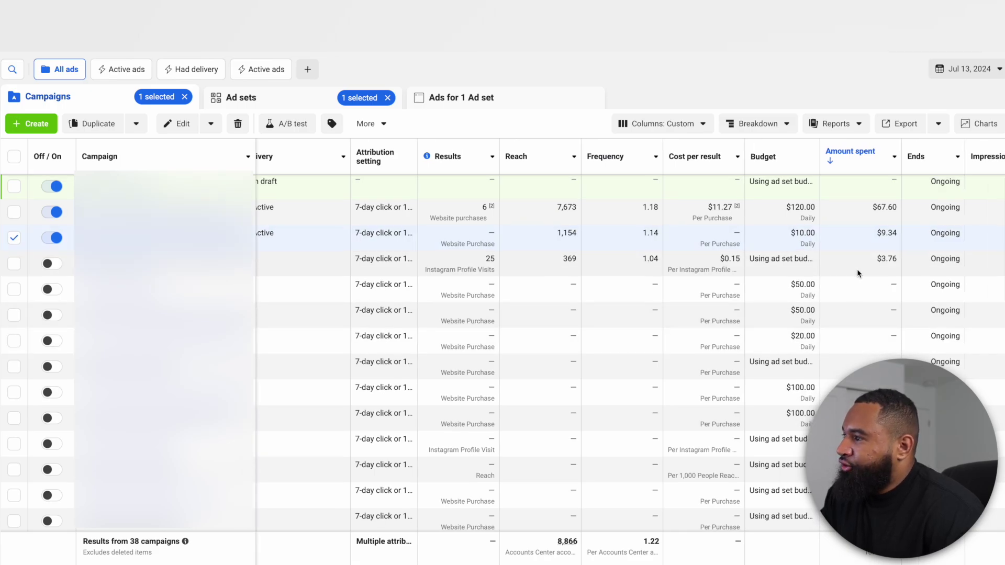
scroll(858, 273, right, 1)
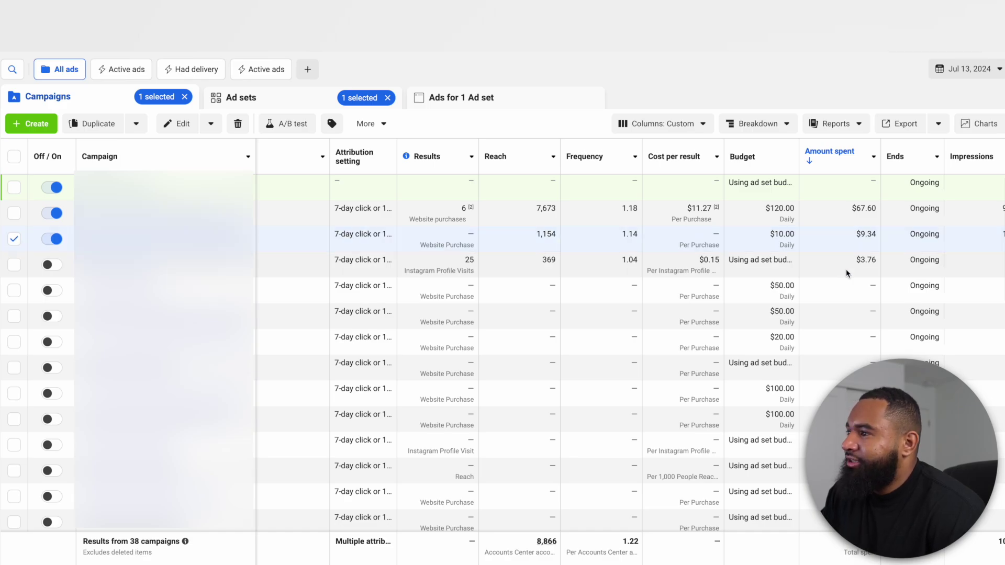
scroll(845, 269, right, 3)
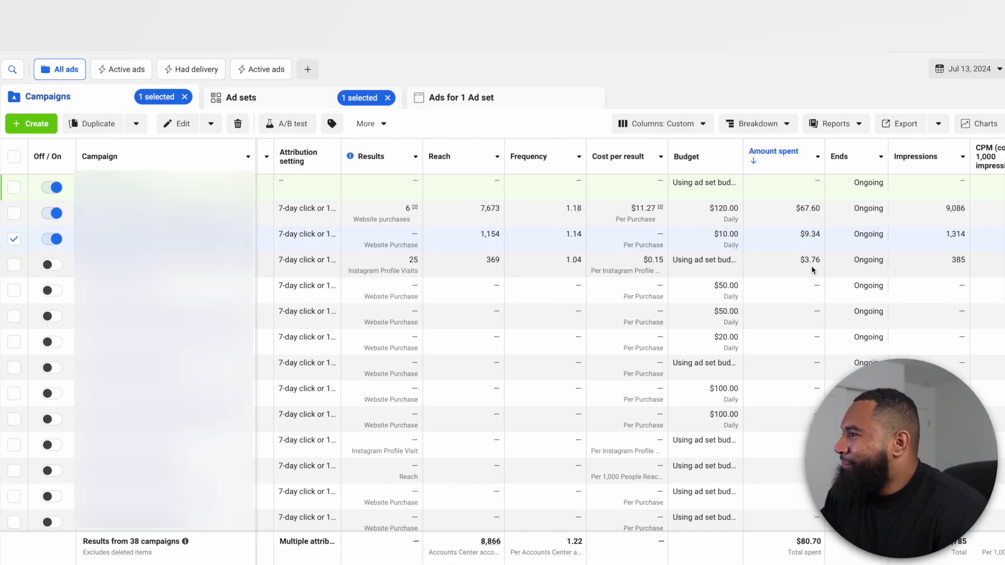
scroll(804, 265, left, 4)
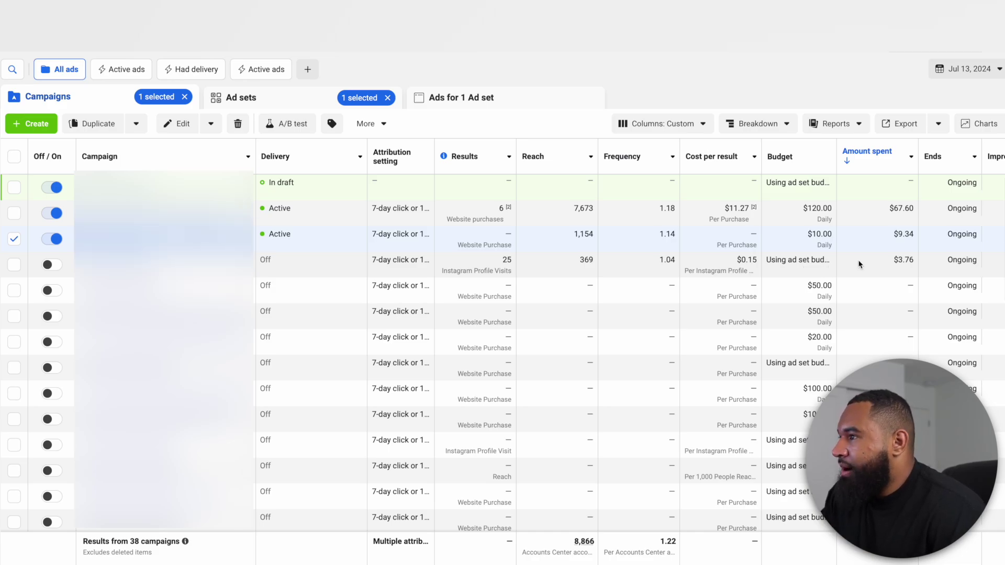
scroll(861, 235, right, 1)
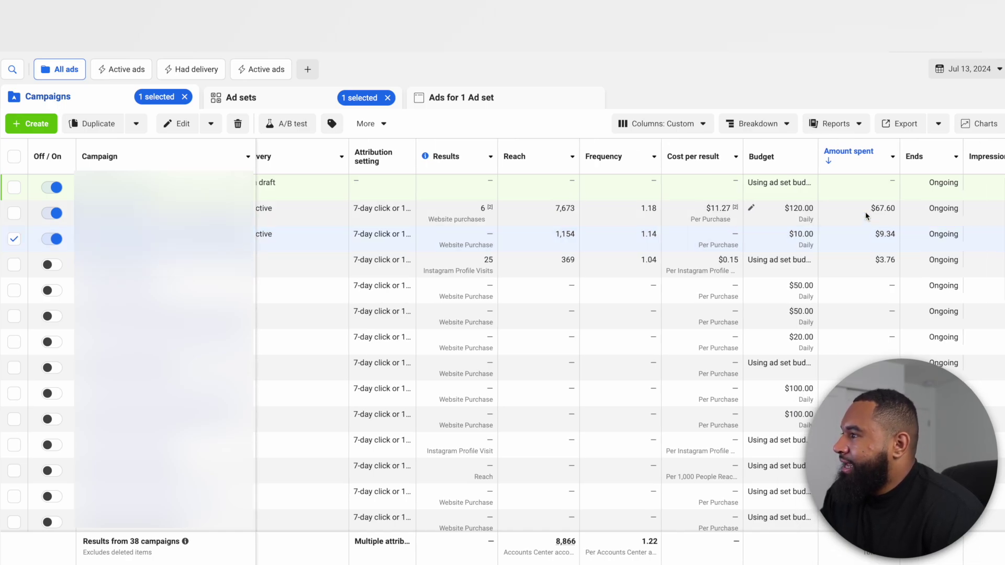
scroll(865, 212, right, 1)
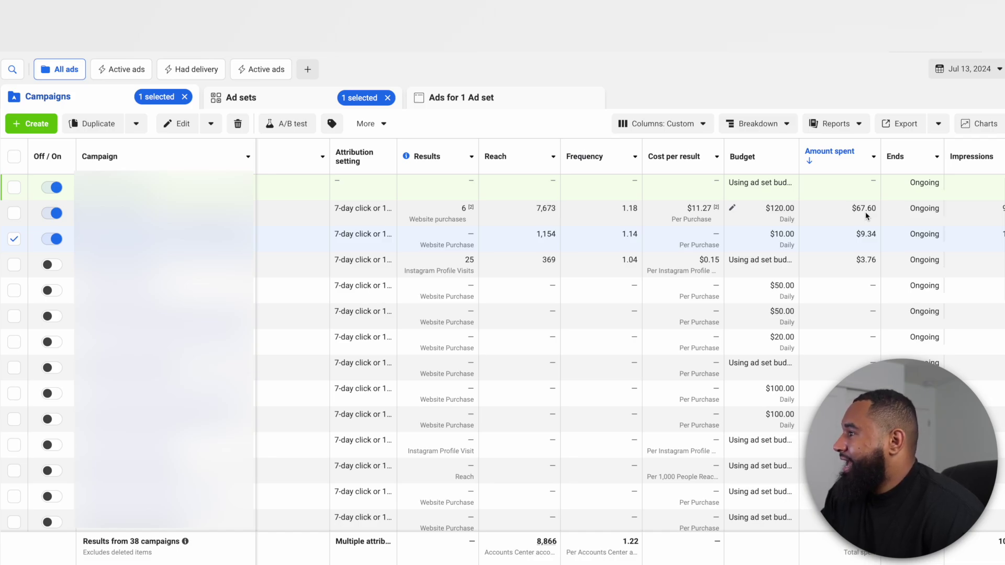
scroll(865, 211, right, 15)
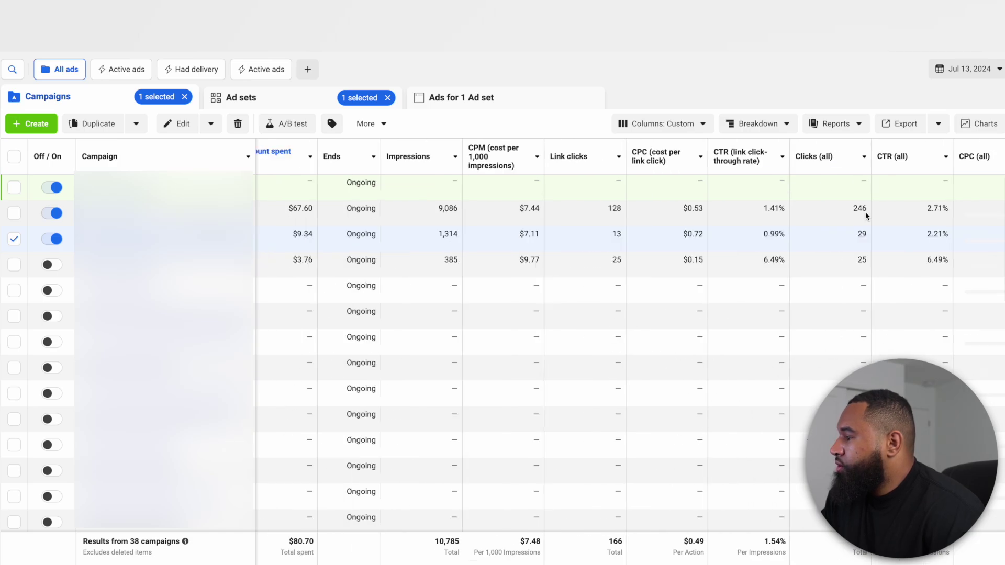
scroll(865, 212, left, 2)
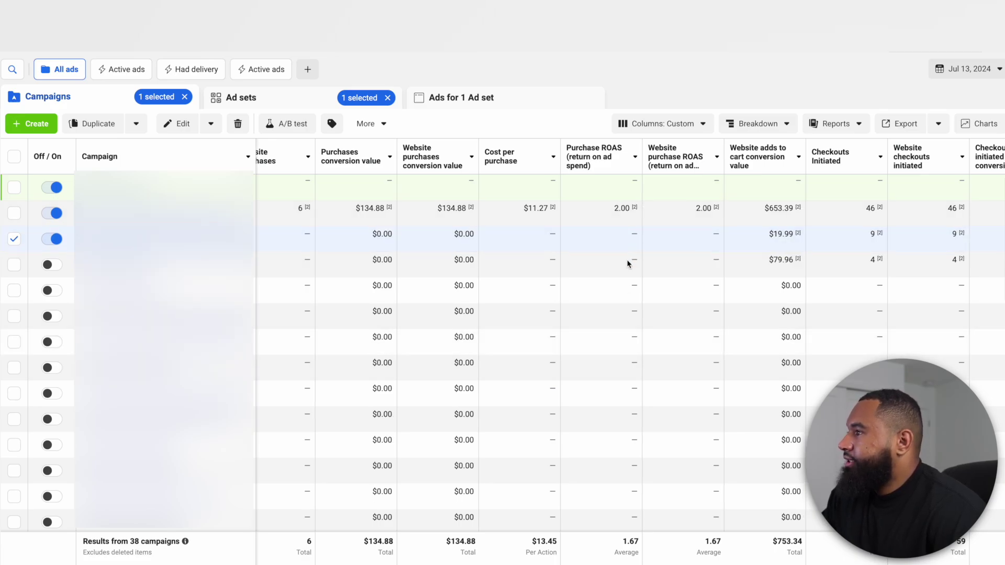
scroll(628, 264, left, 10)
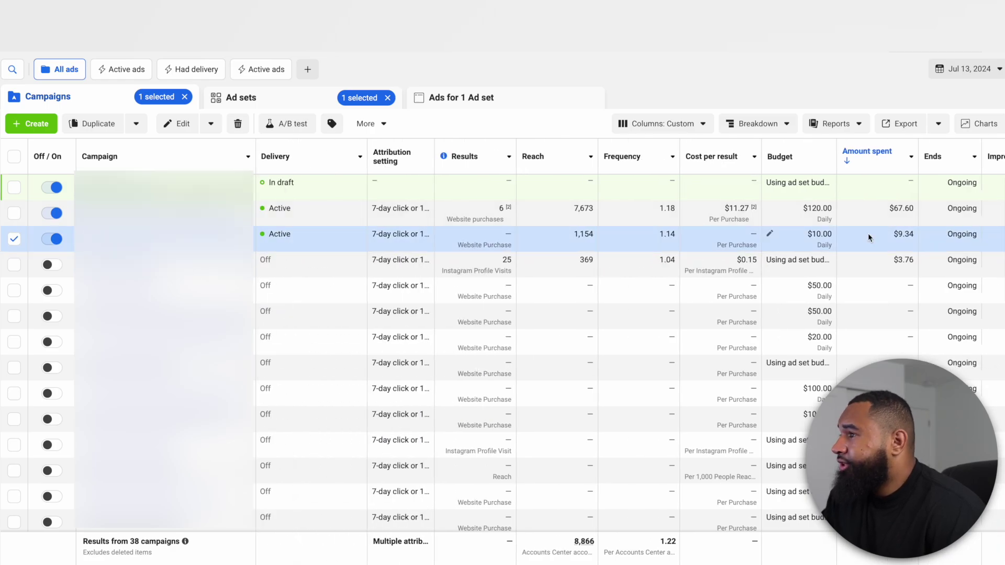
click(976, 77)
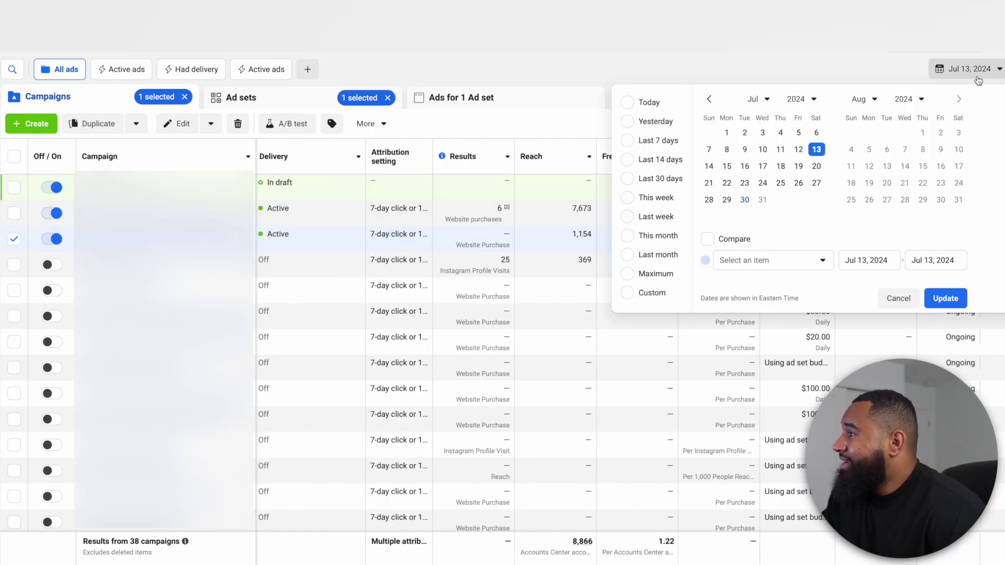
click(709, 166)
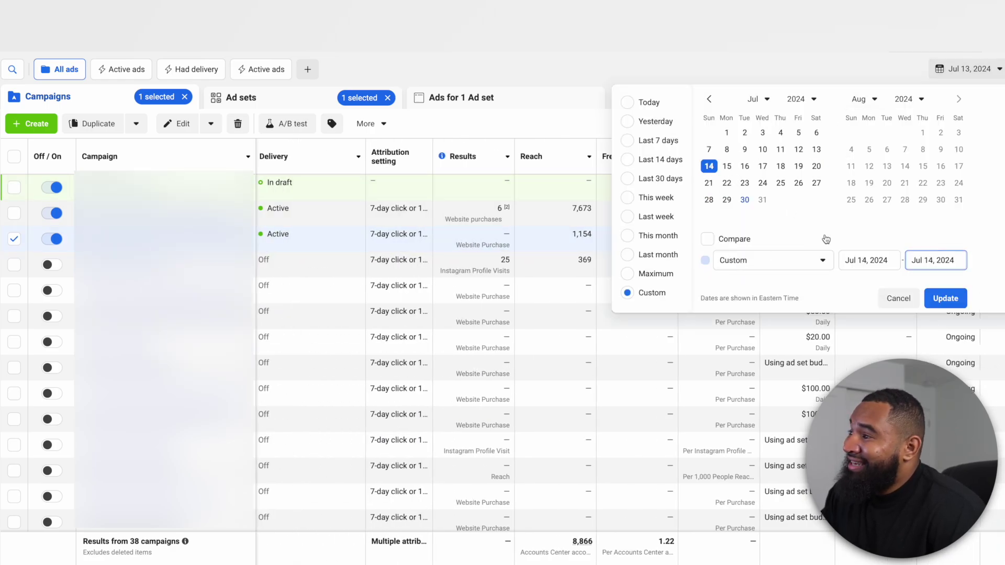
click(954, 306)
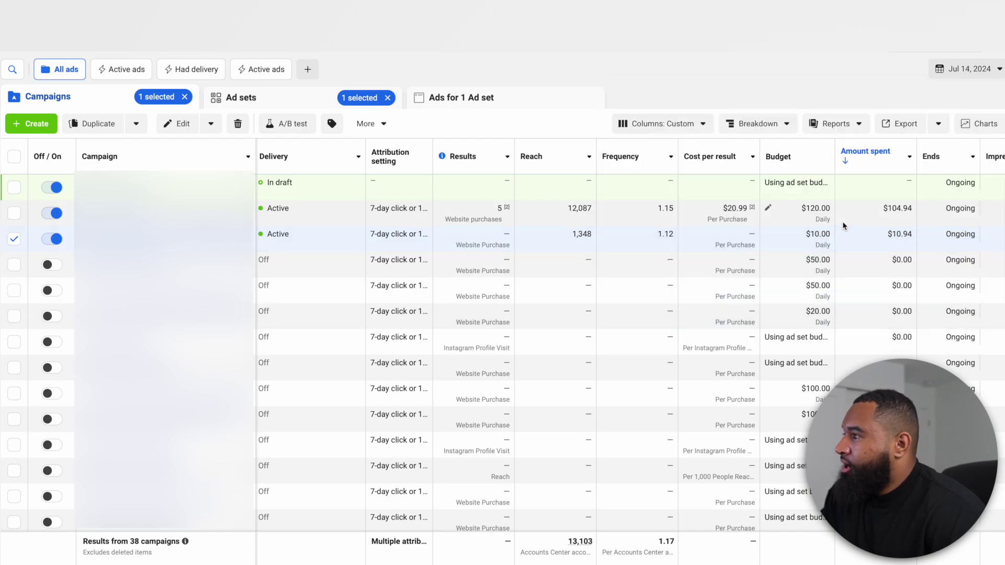
scroll(842, 226, right, 10)
scroll(842, 226, left, 10)
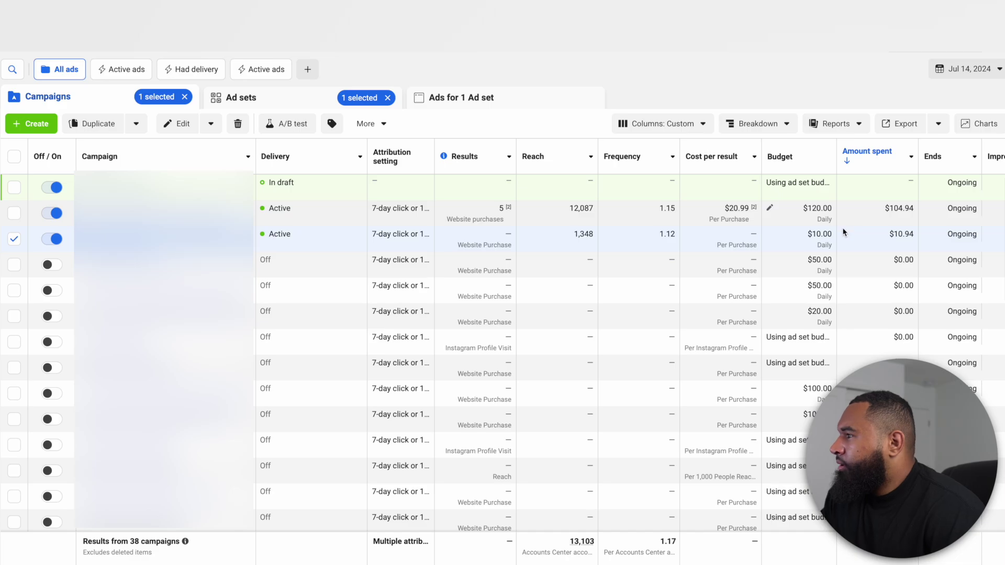
scroll(842, 233, right, 10)
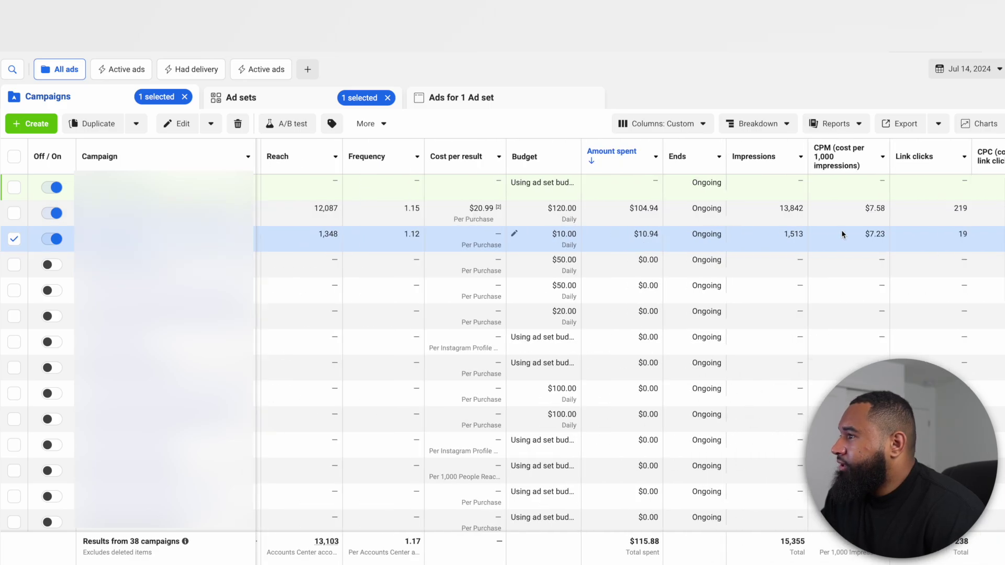
scroll(842, 234, right, 10)
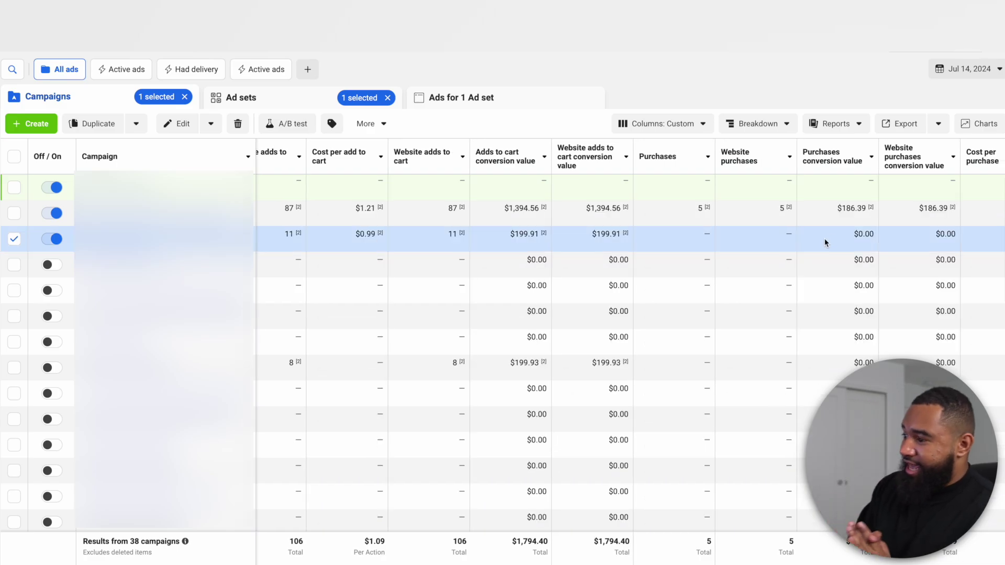
scroll(826, 236, right, 5)
scroll(825, 242, right, 5)
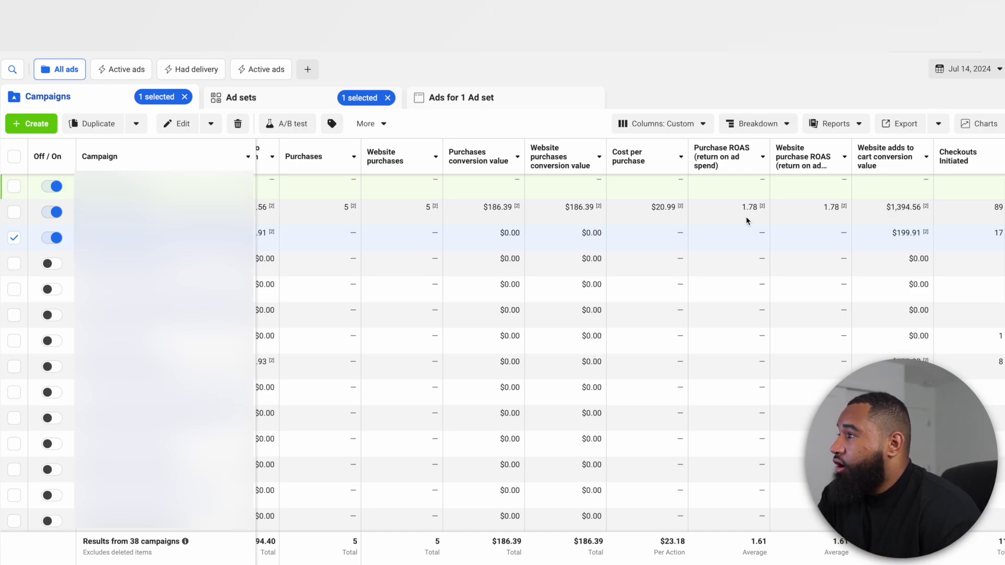
scroll(746, 220, left, 10)
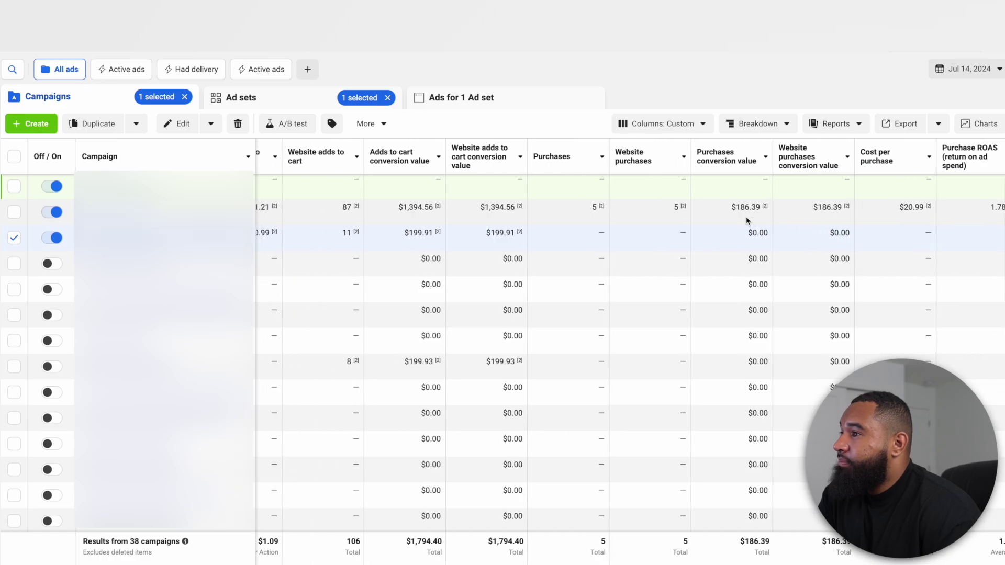
scroll(747, 220, left, 5)
scroll(746, 221, right, 10)
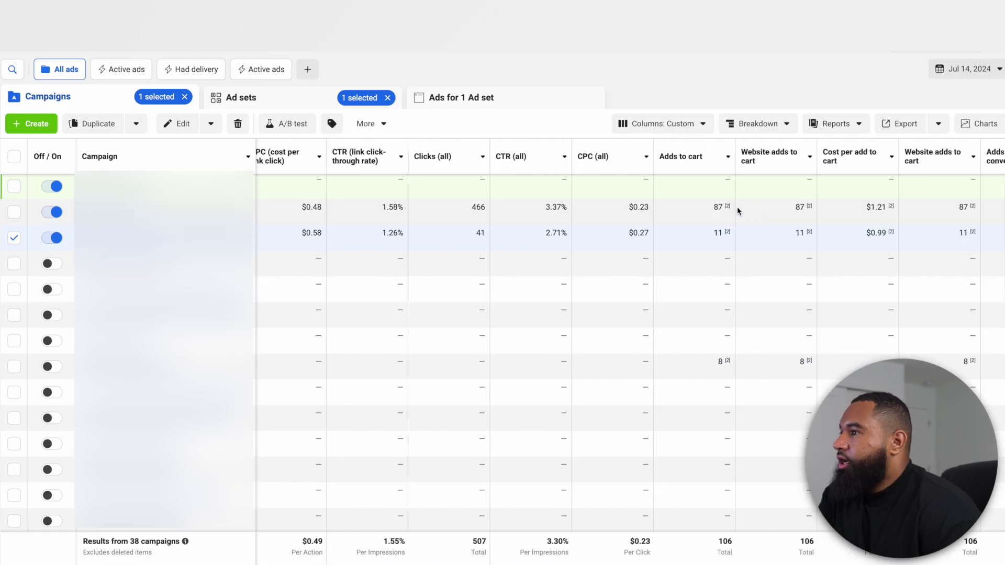
scroll(784, 210, right, 7)
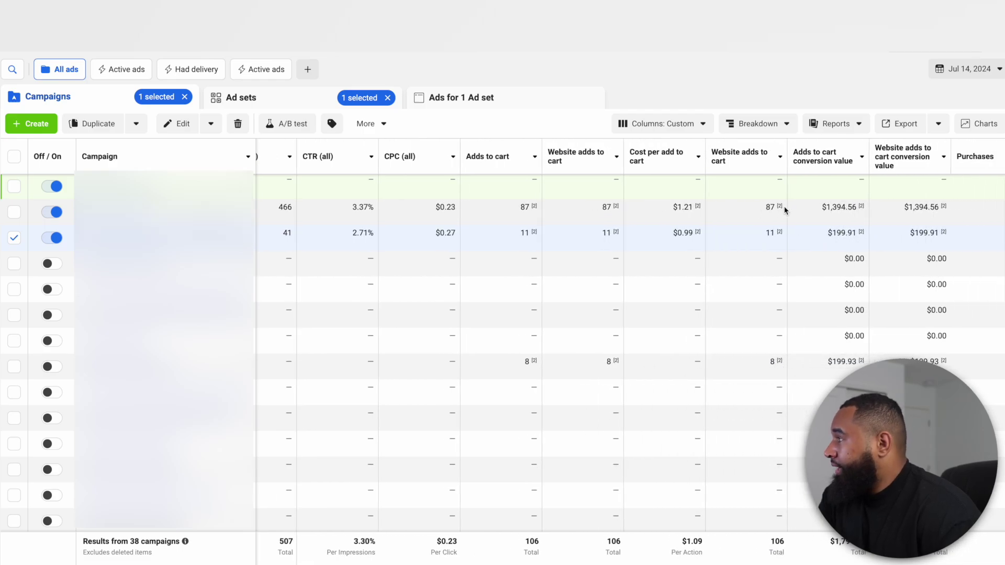
scroll(784, 210, right, 6)
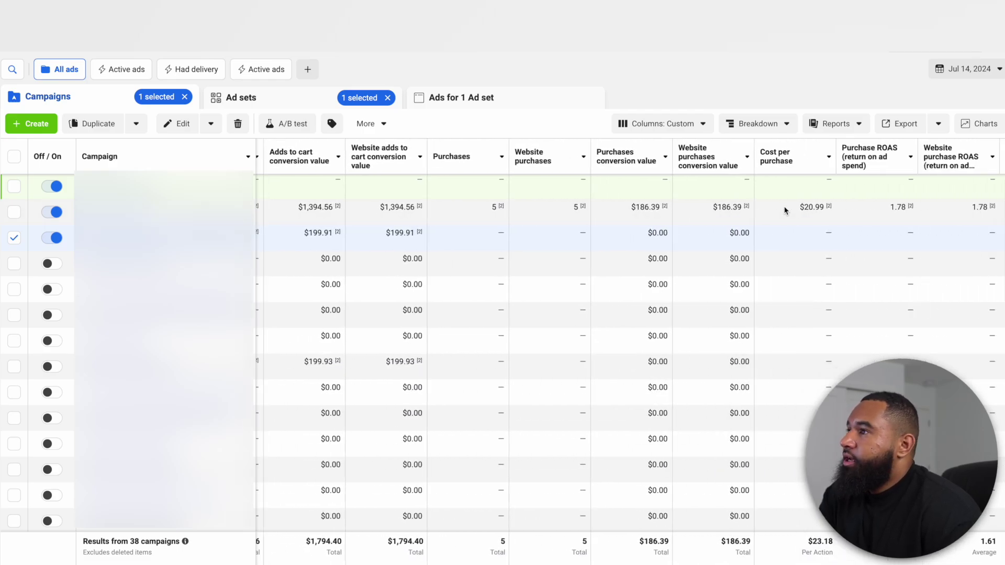
scroll(785, 210, right, 3)
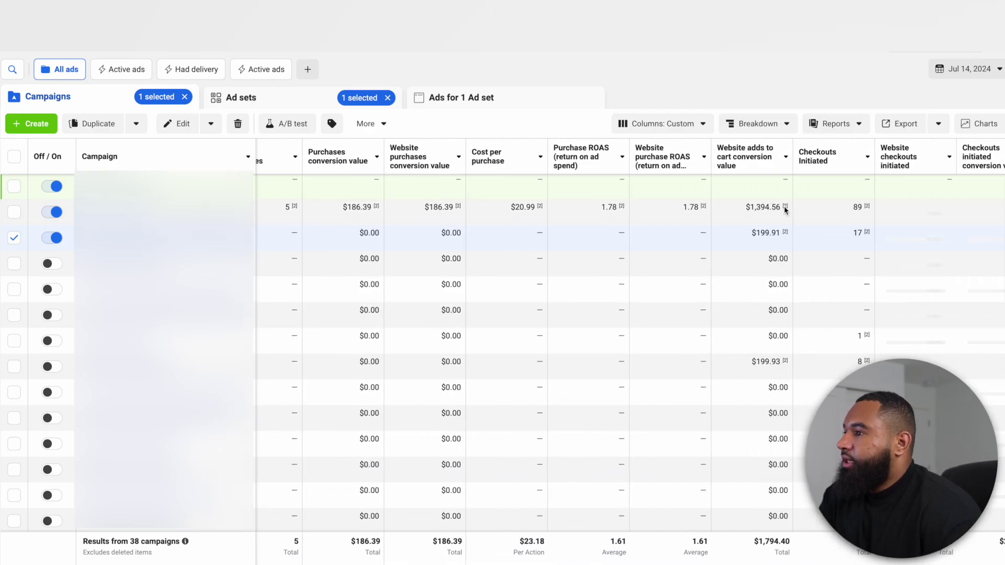
scroll(785, 211, left, 20)
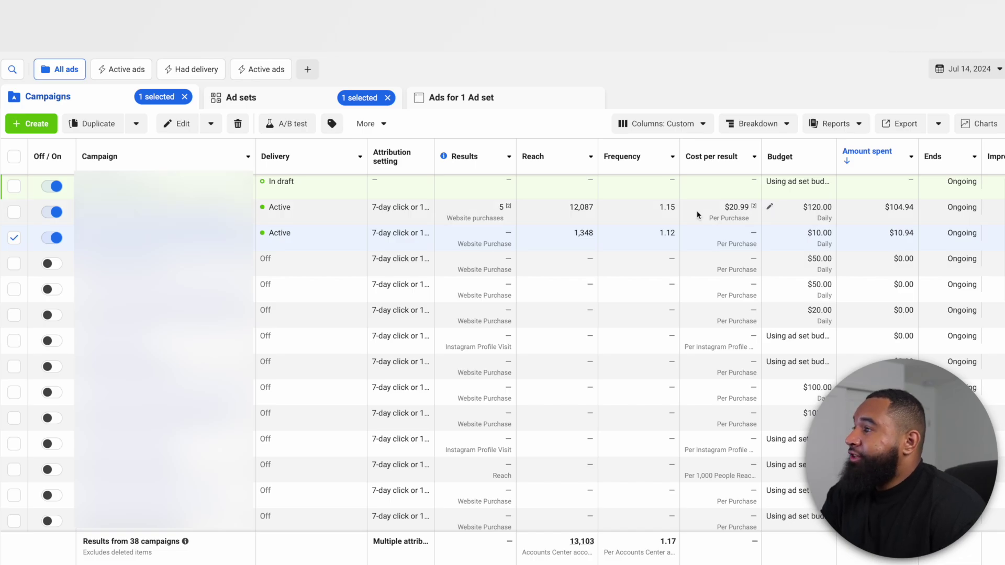
Set the campaigns report date to Jul 15, 2024.
click(983, 79)
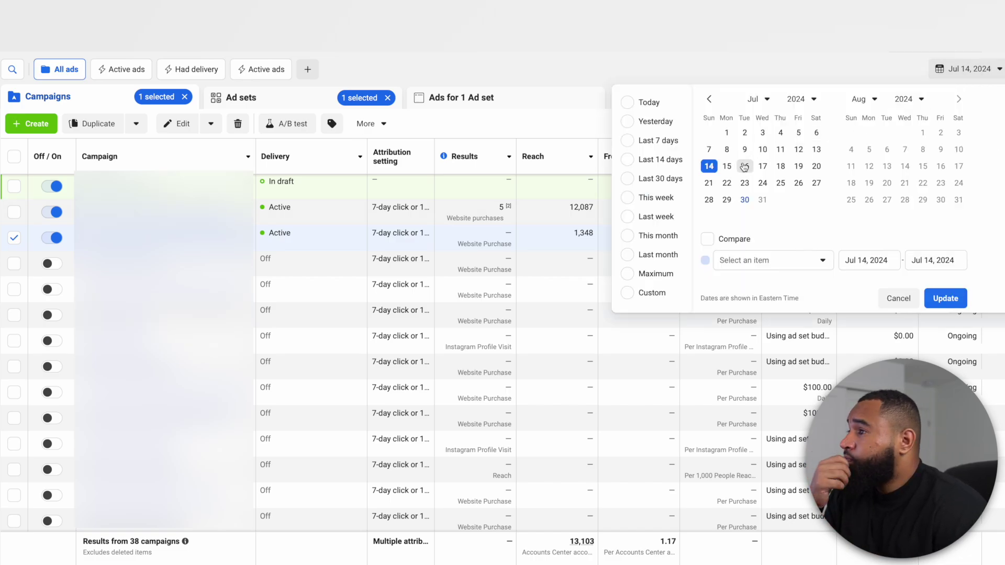
click(749, 166)
click(967, 299)
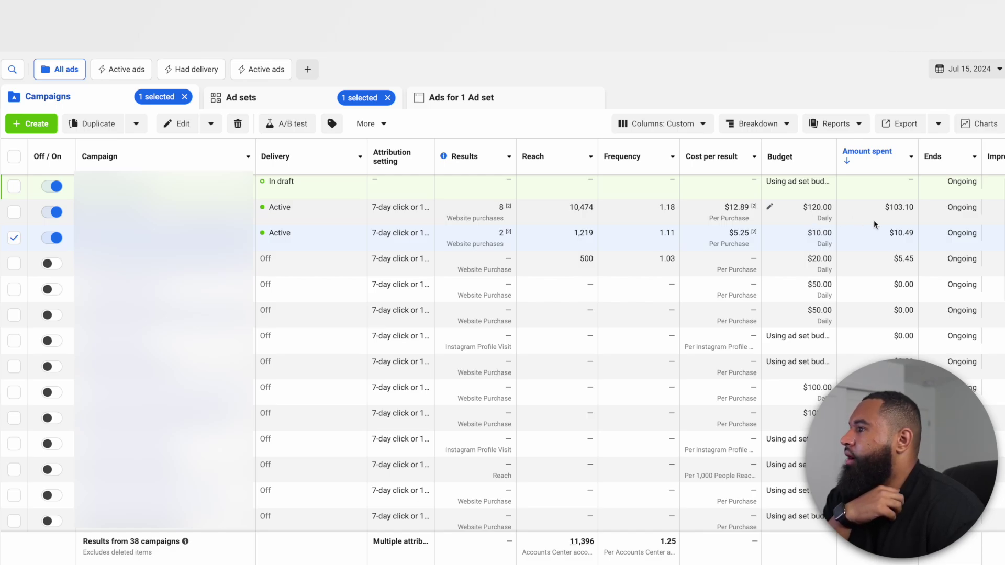
Scroll across the metric columns to review Jul 15 purchases and ROAS.
scroll(873, 224, right, 1)
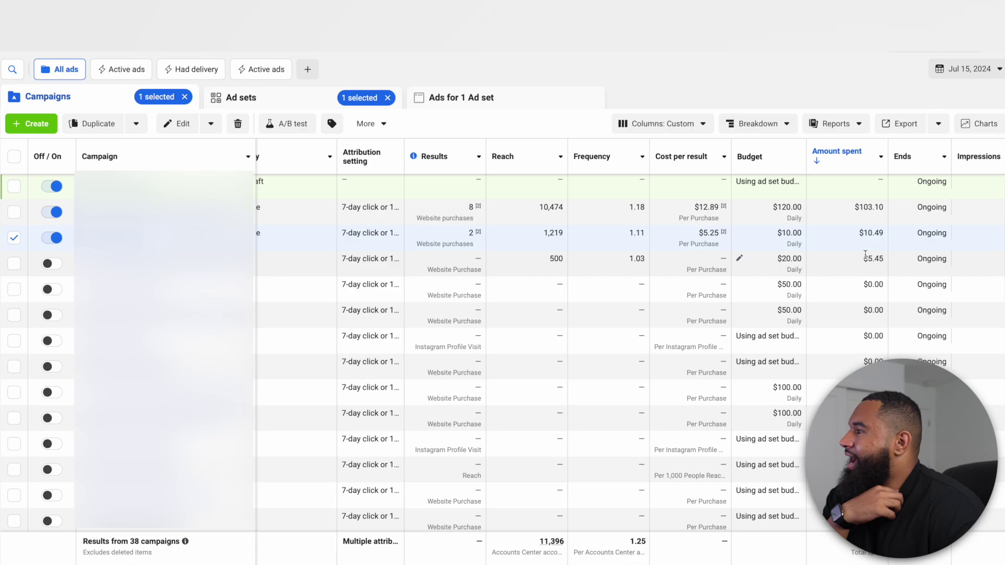
scroll(873, 235, right, 10)
scroll(875, 234, right, 10)
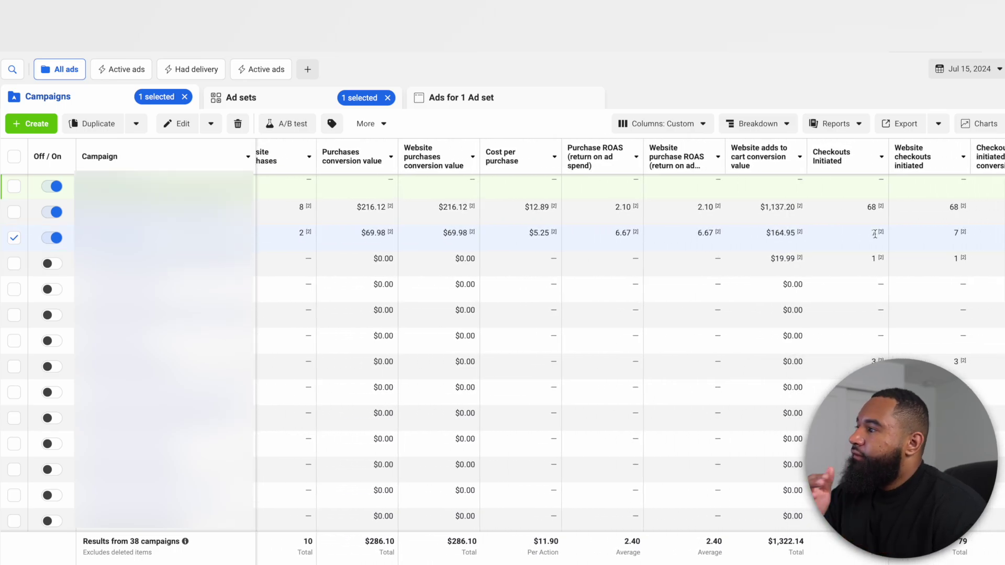
scroll(877, 234, right, 2)
scroll(785, 227, left, 3)
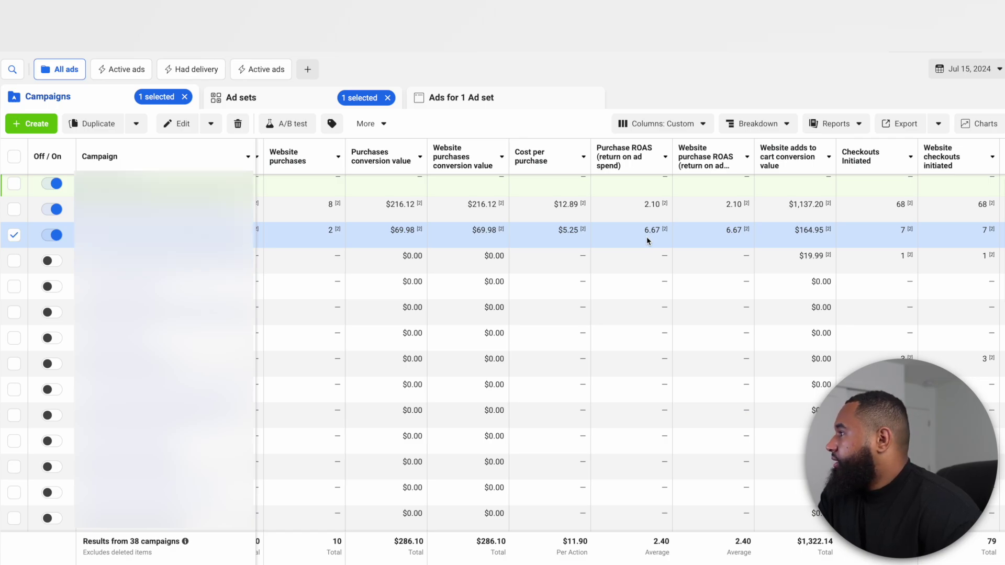
Set the campaigns report date to Jul 16, 2024.
click(968, 68)
click(744, 166)
click(936, 299)
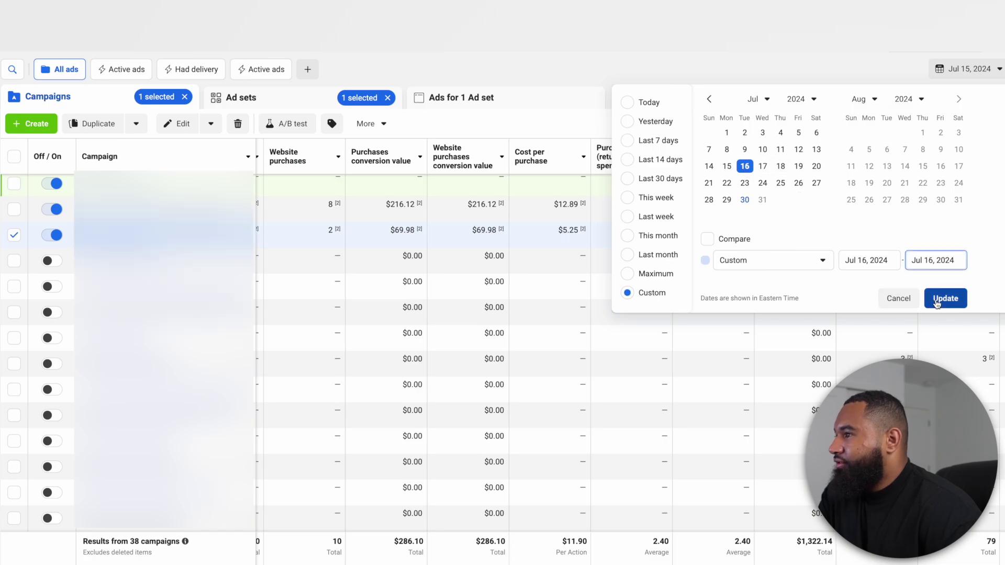
Scroll through the columns to review Jul 16 figures, including 6 and 1 purchases.
scroll(709, 245, left, 10)
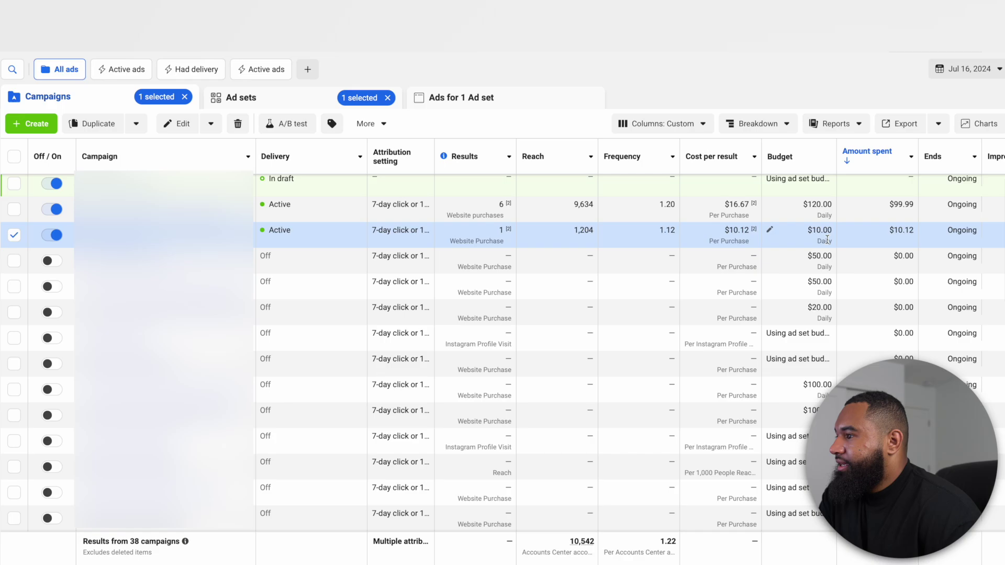
scroll(866, 239, right, 2)
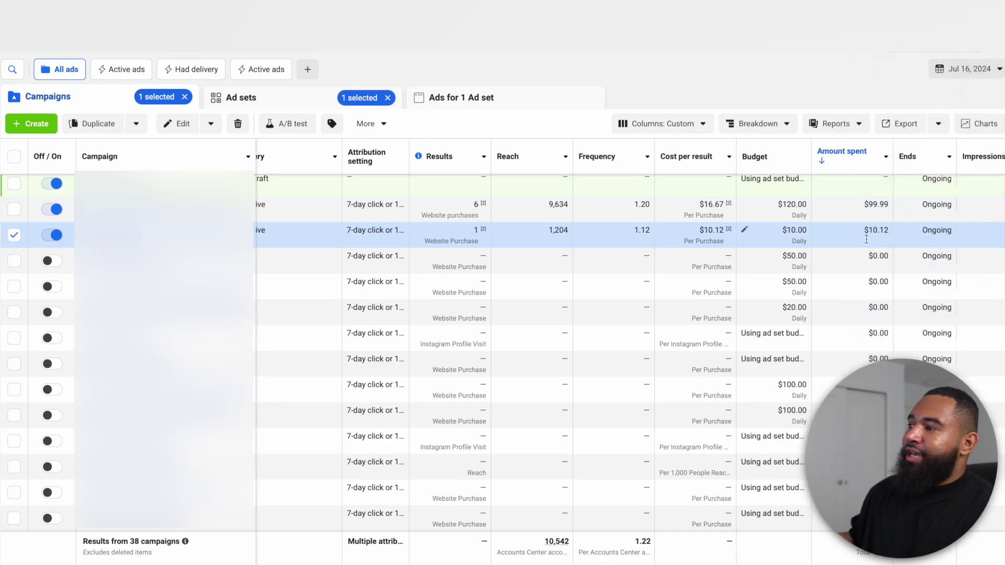
scroll(866, 239, right, 15)
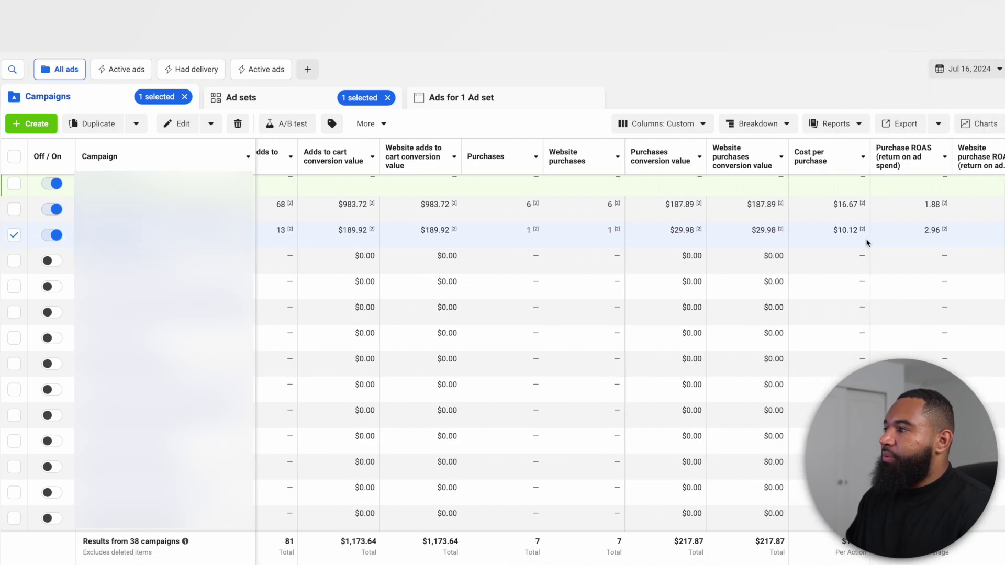
scroll(866, 241, right, 8)
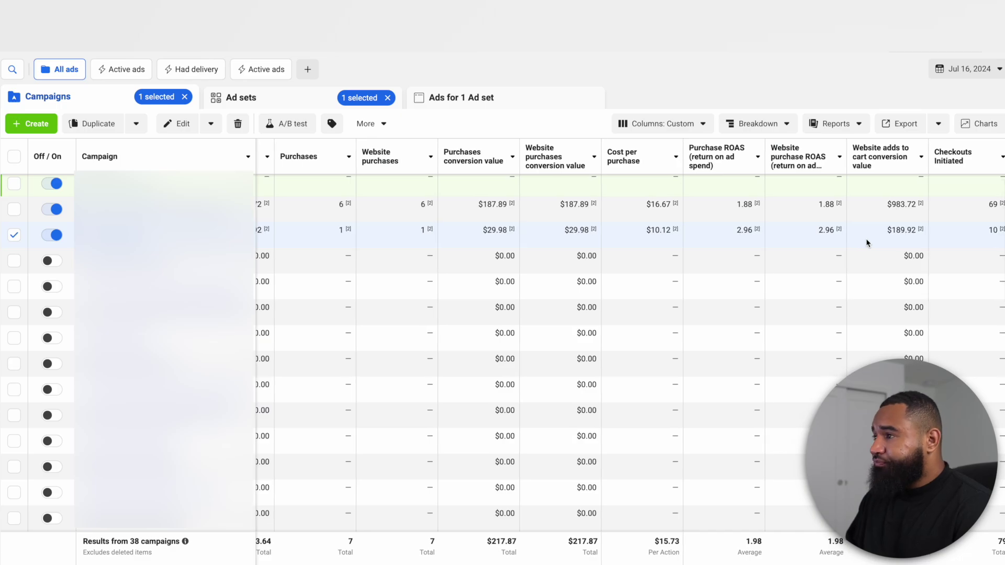
scroll(866, 242, right, 5)
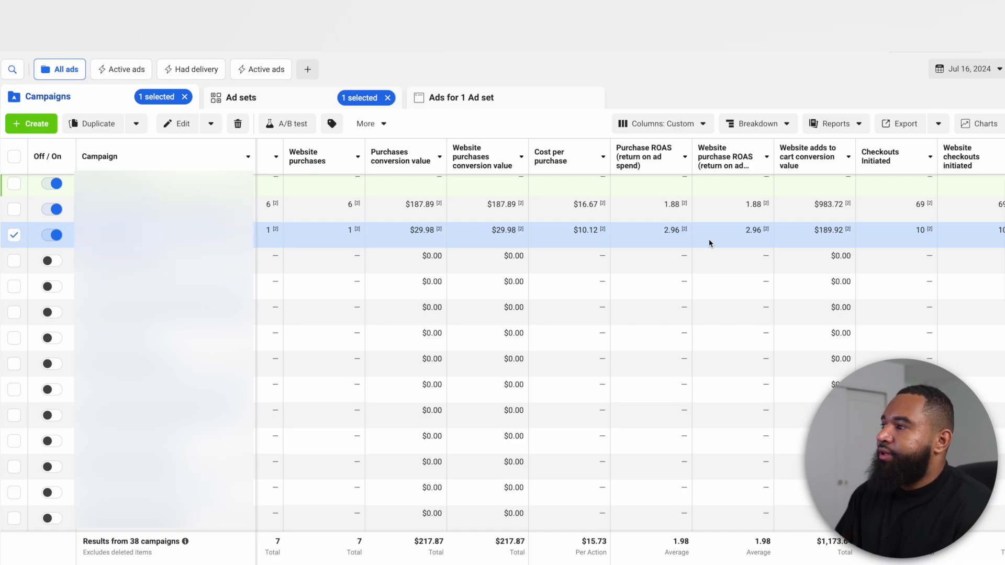
scroll(709, 239, left, 10)
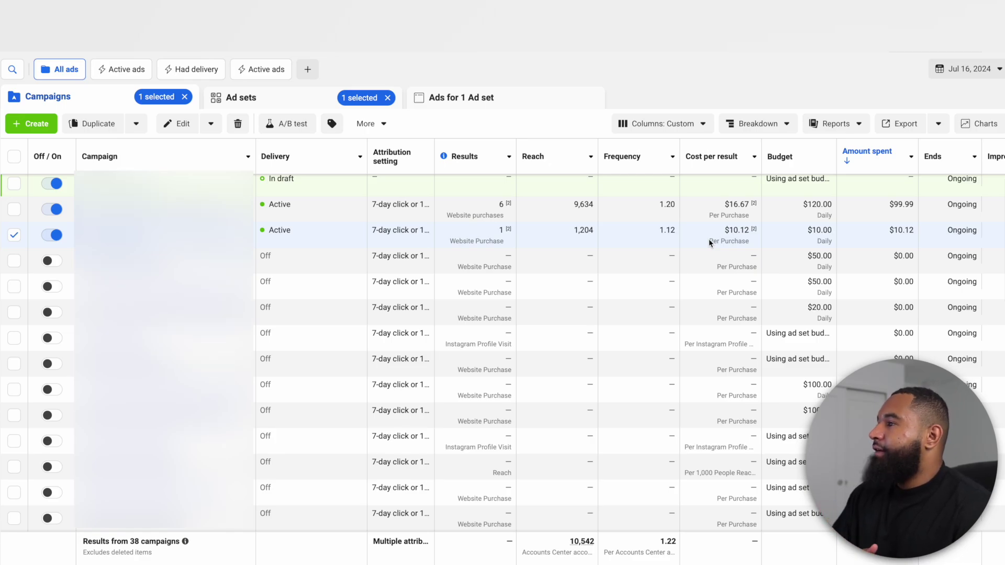
scroll(710, 242, up, 1)
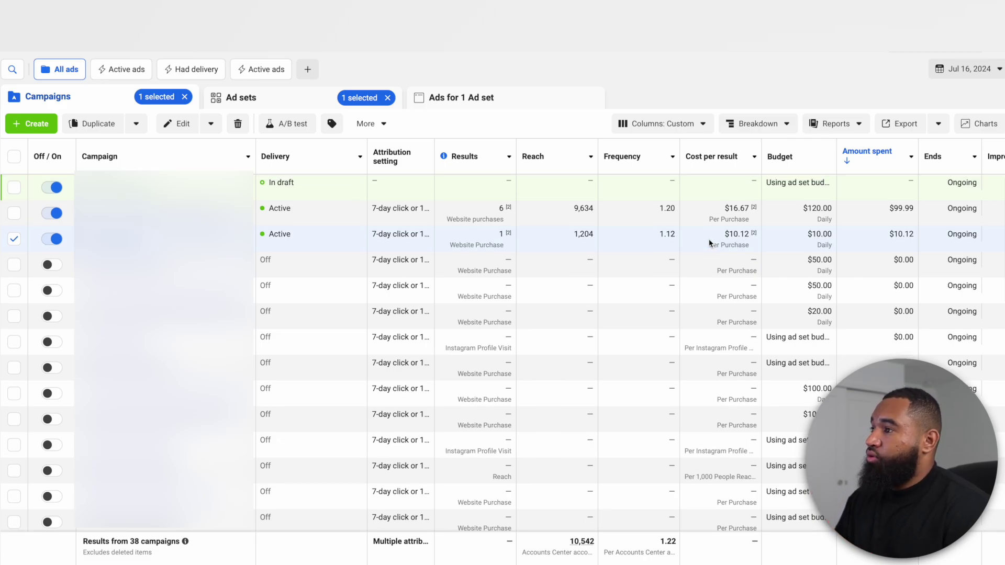
mouse_move(753, 233)
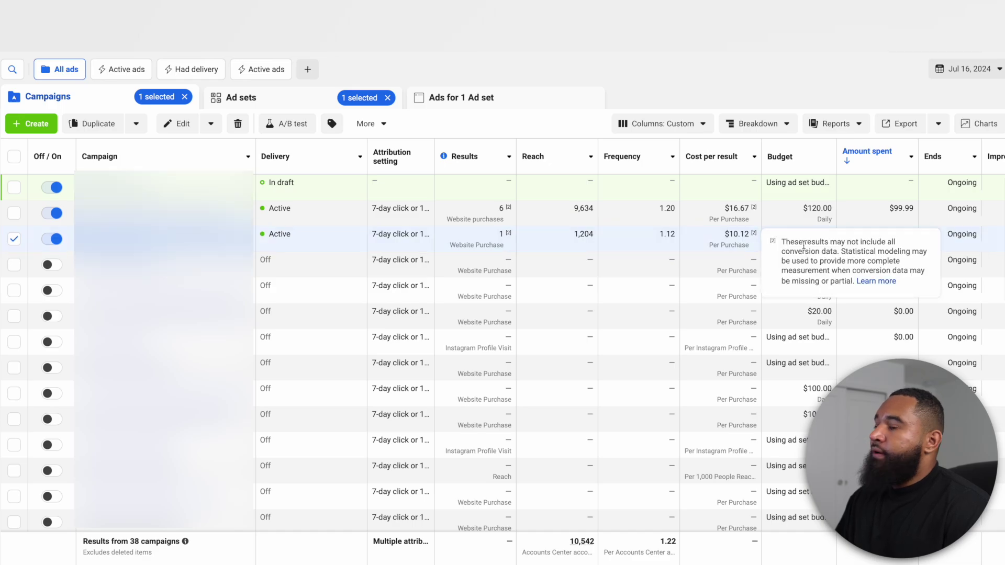
scroll(755, 246, right, 10)
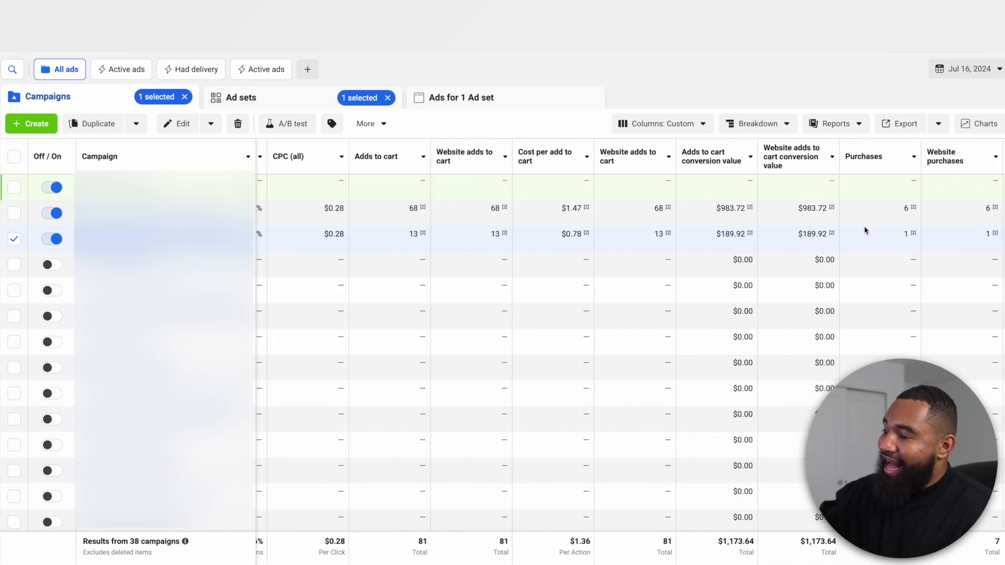
scroll(865, 230, left, 10)
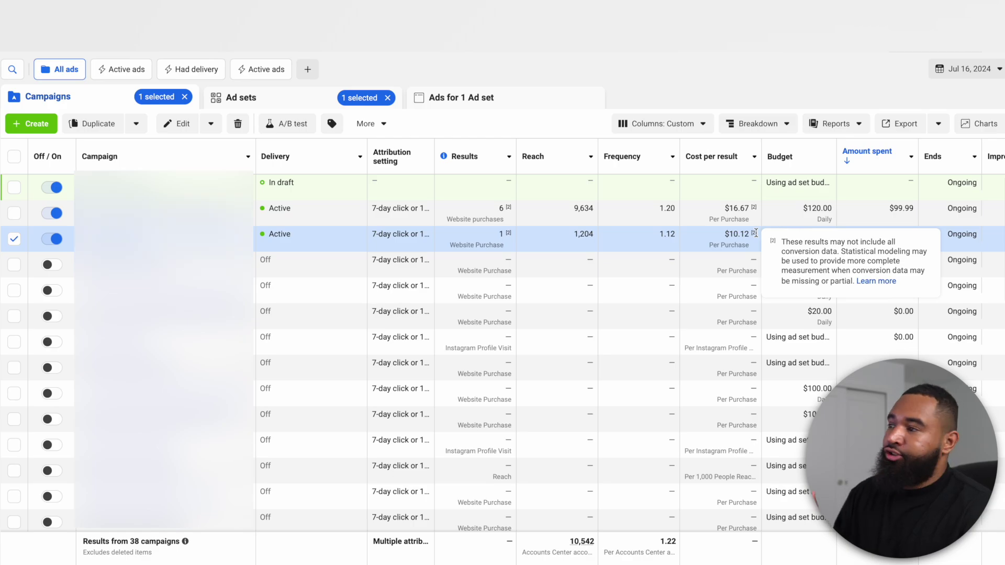
scroll(755, 233, right, 15)
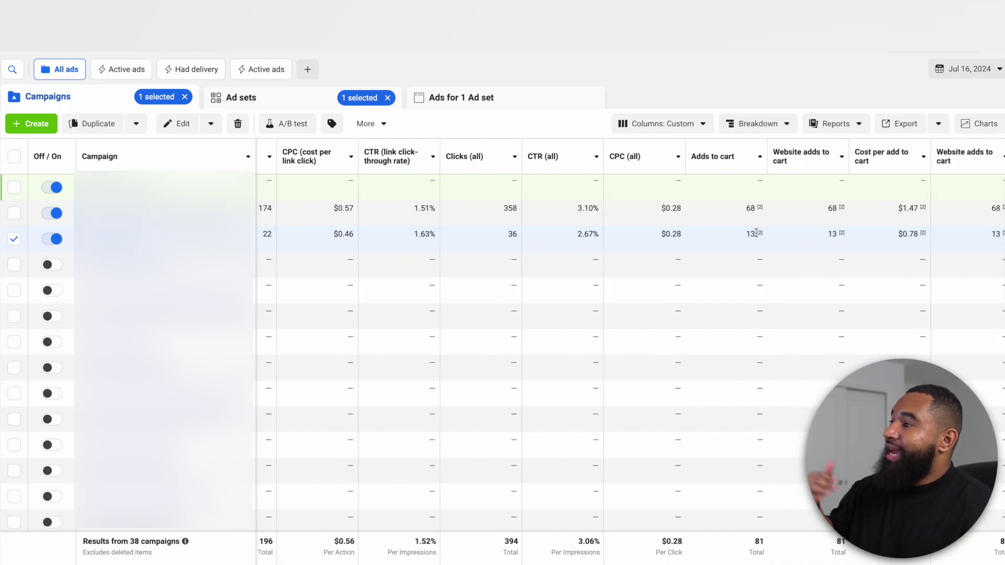
scroll(756, 233, right, 10)
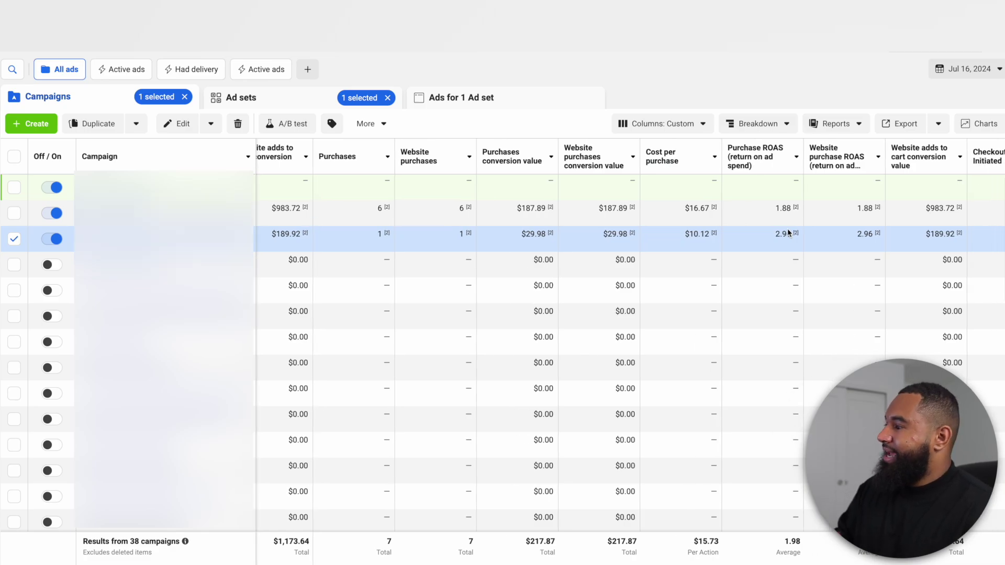
scroll(787, 233, right, 2)
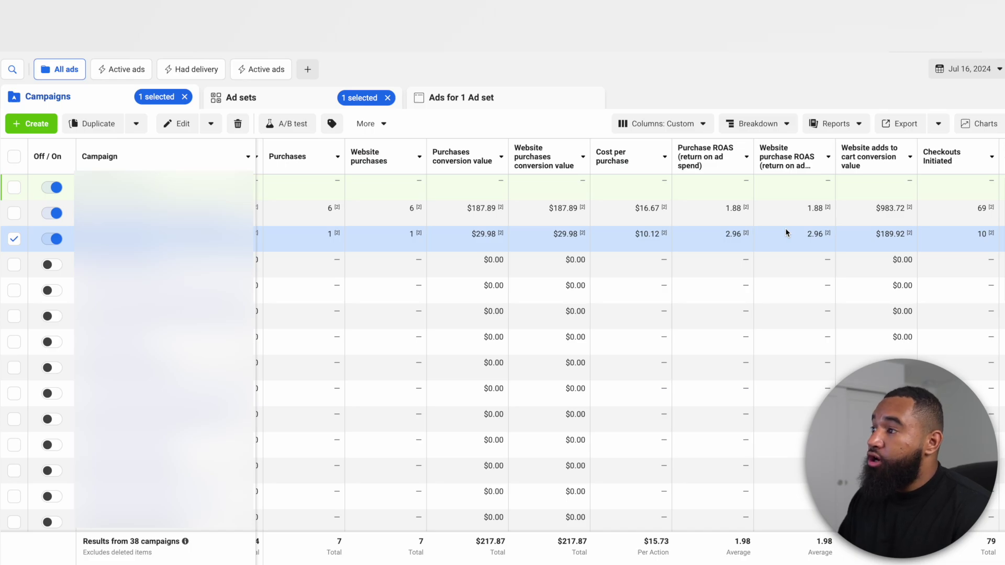
scroll(785, 228, left, 8)
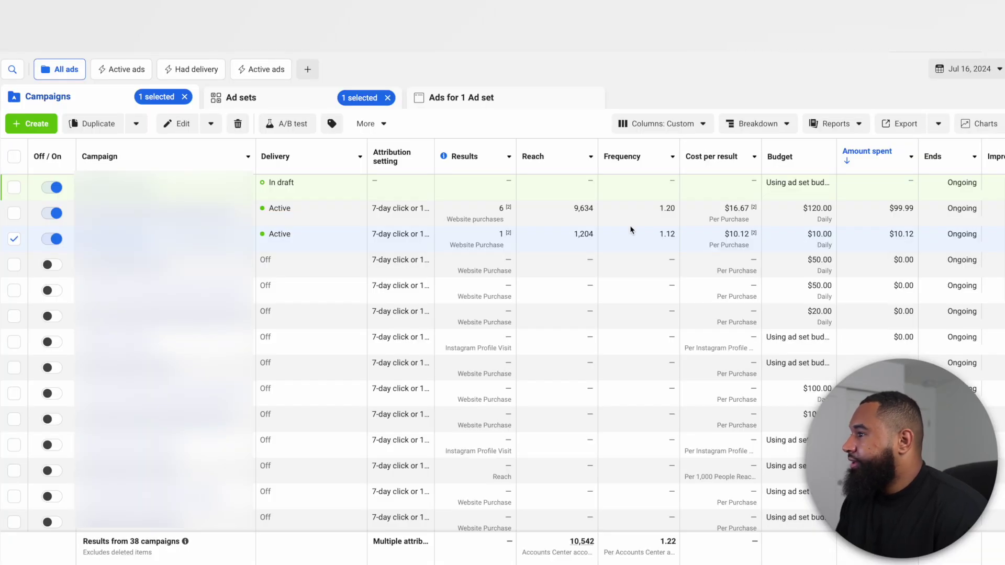
click(968, 69)
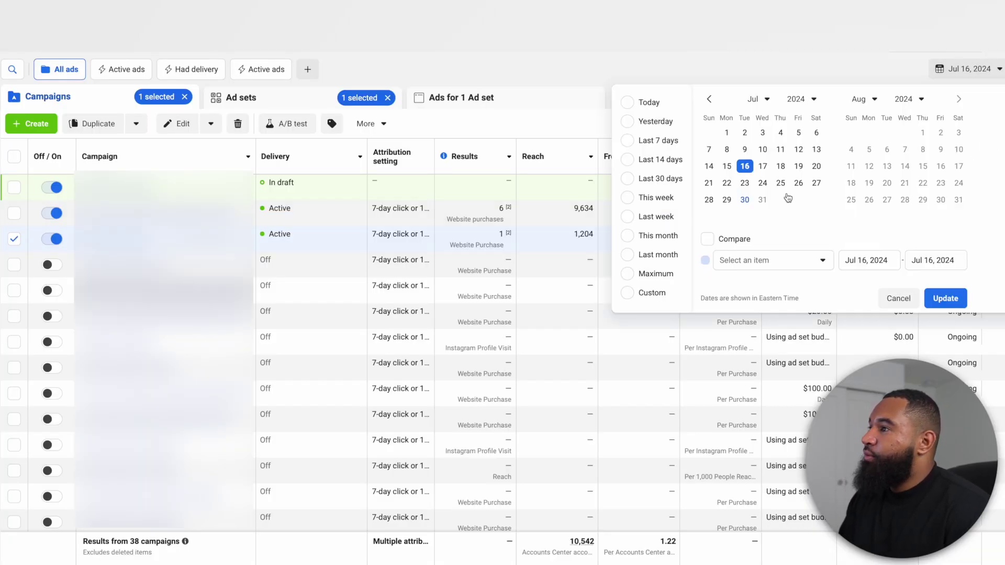
click(763, 167)
click(946, 297)
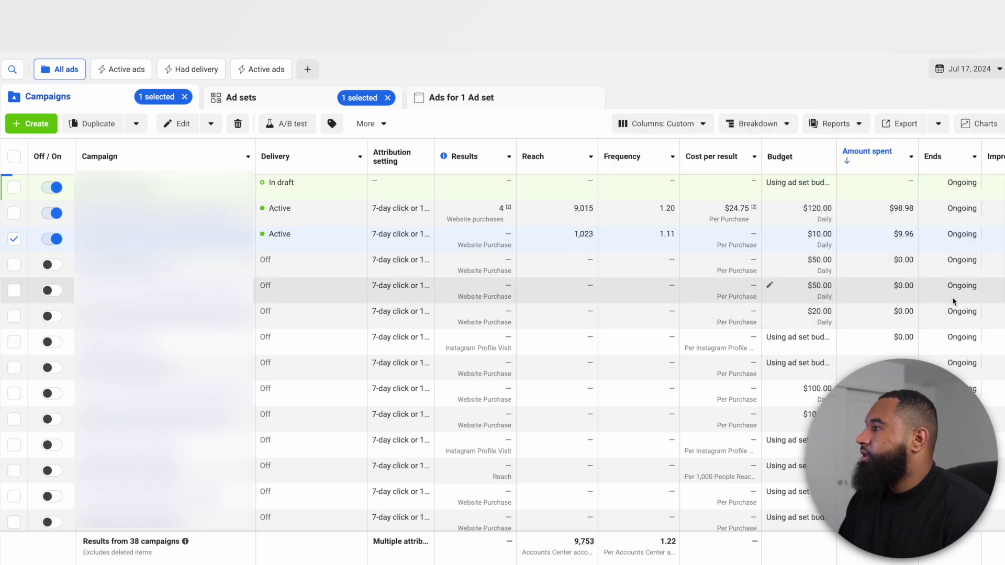
click(983, 76)
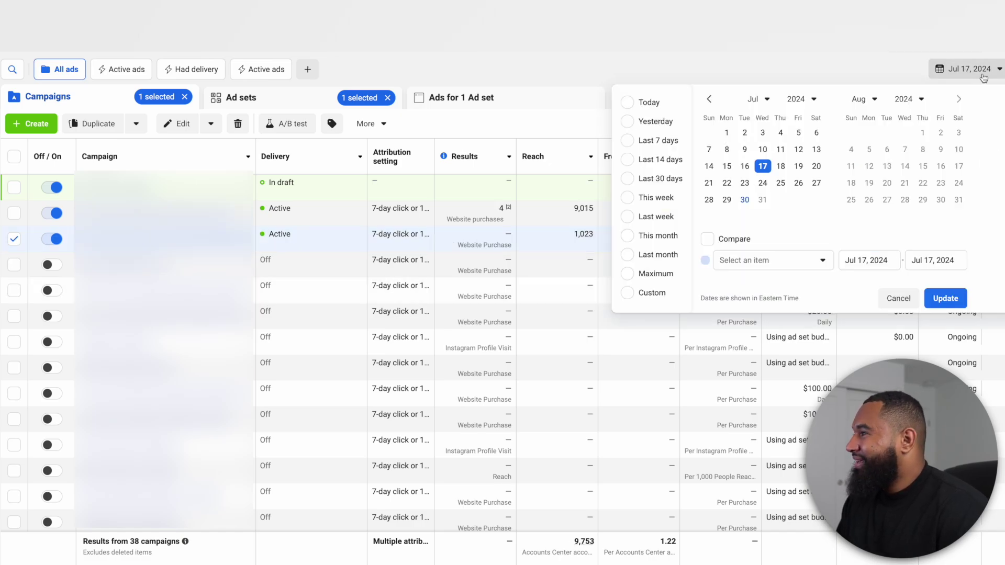
click(984, 77)
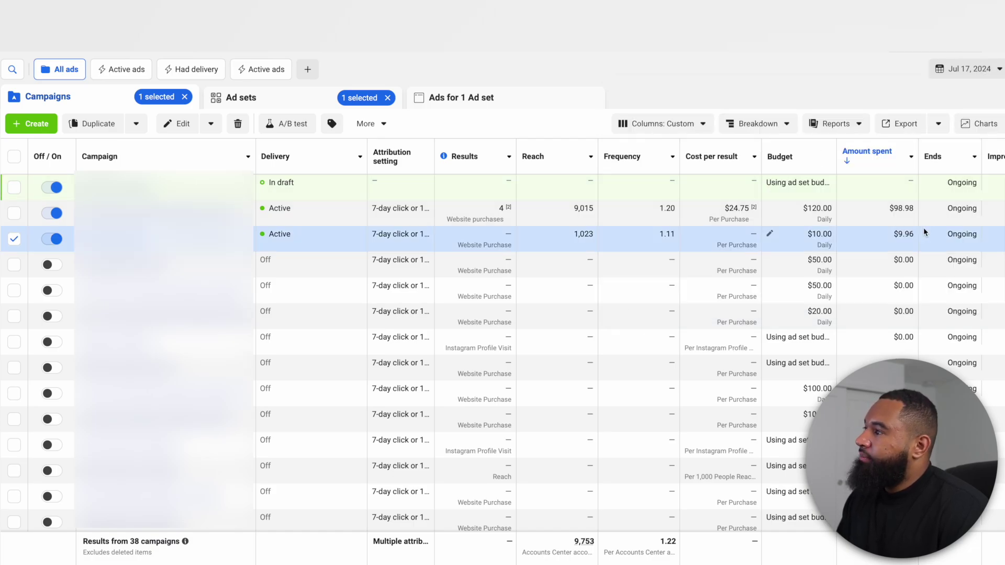
scroll(923, 227, right, 15)
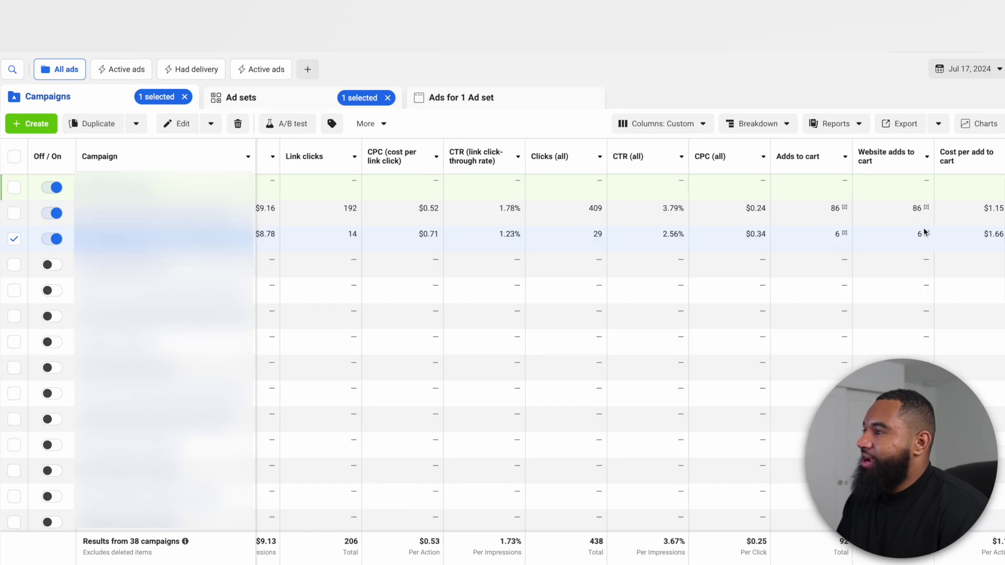
scroll(923, 227, right, 5)
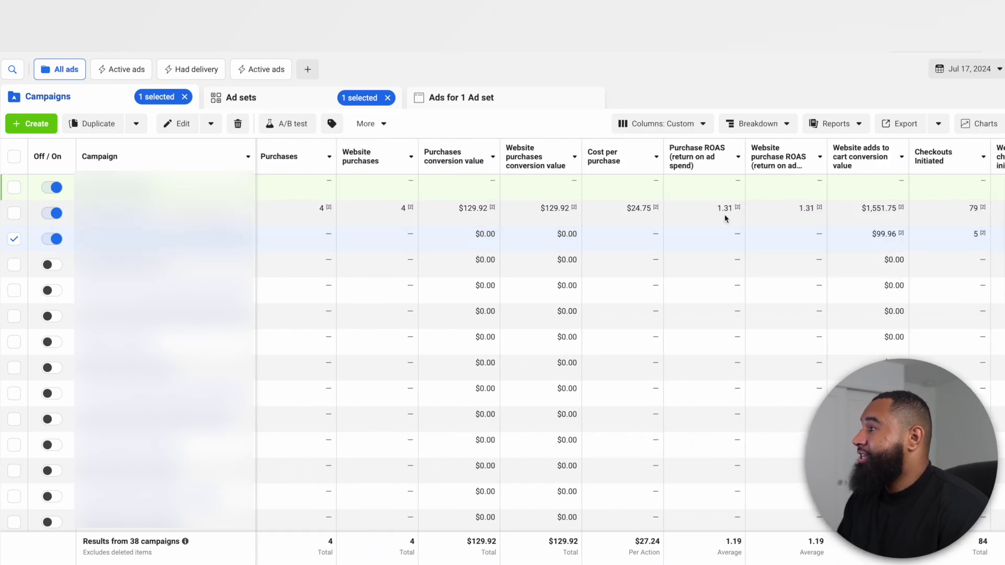
scroll(726, 219, left, 12)
Set the campaigns report date to Jul 18, 2024.
click(968, 69)
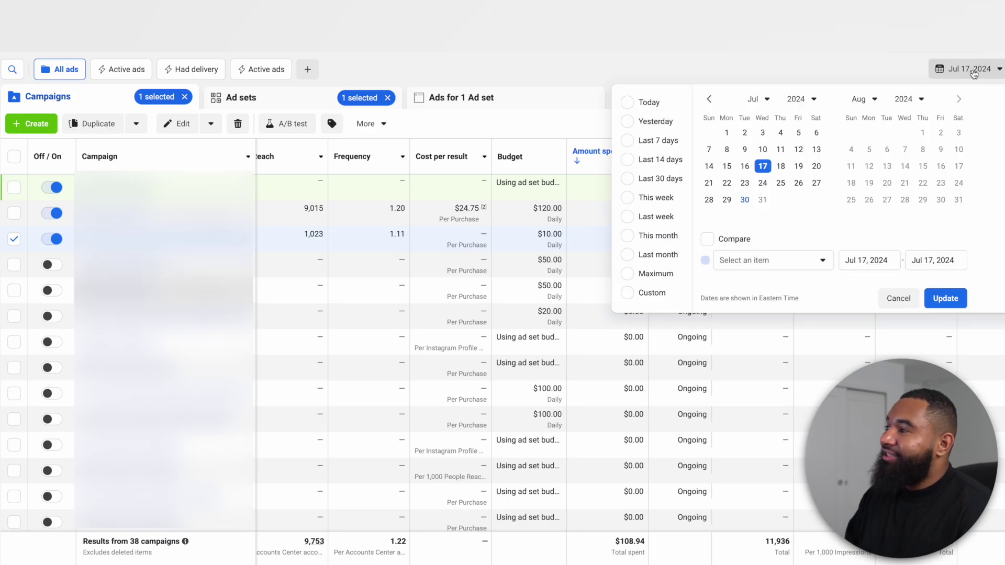
click(779, 166)
click(945, 298)
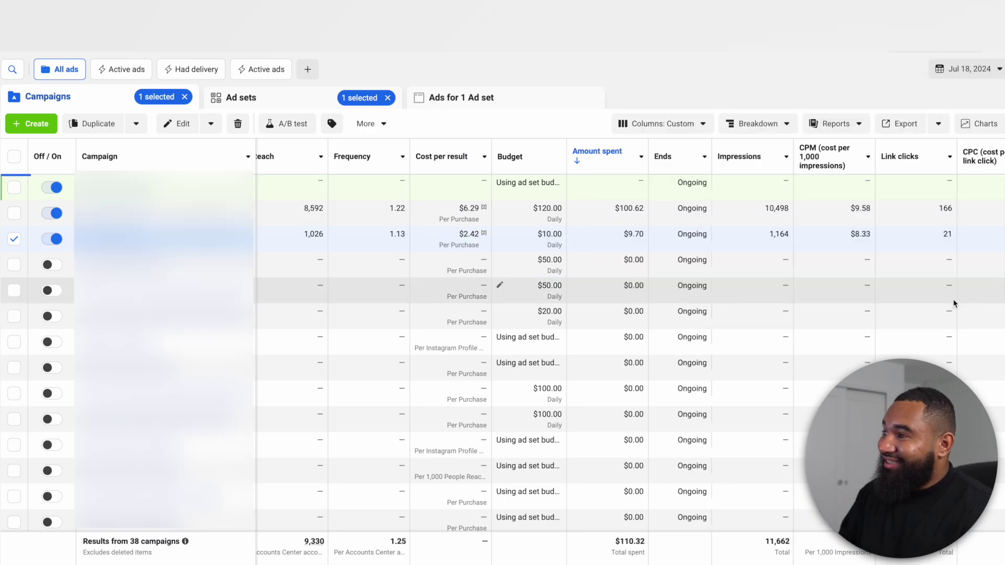
Scroll through the columns to review Jul 18 metrics: 16 purchases, $100.62 spent.
scroll(778, 286, left, 5)
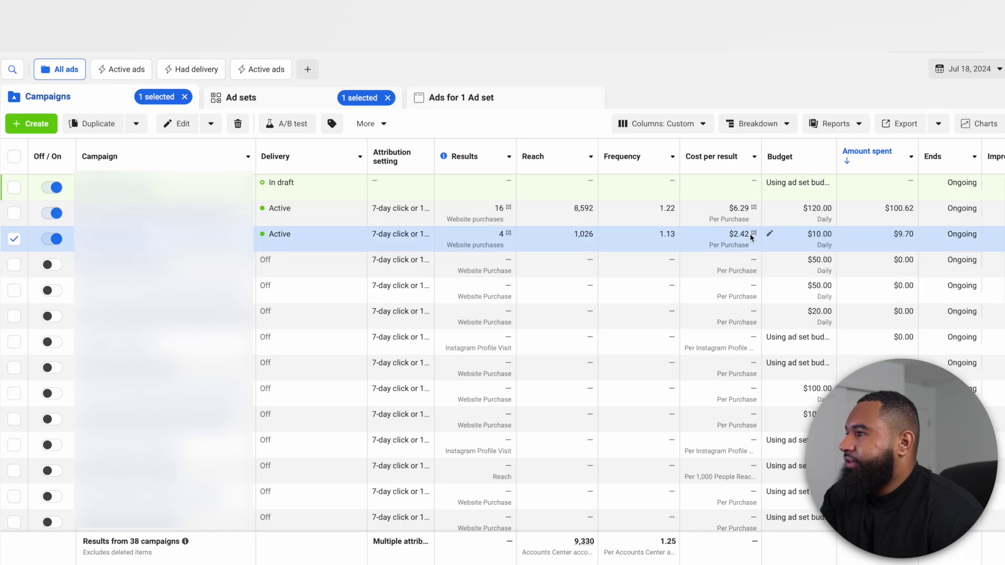
scroll(750, 239, right, 15)
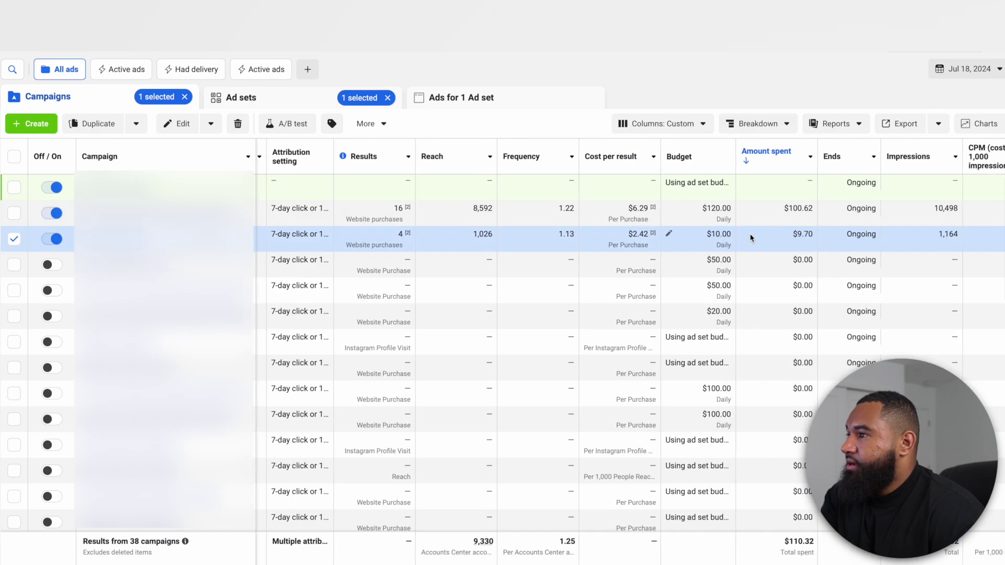
scroll(750, 238, right, 12)
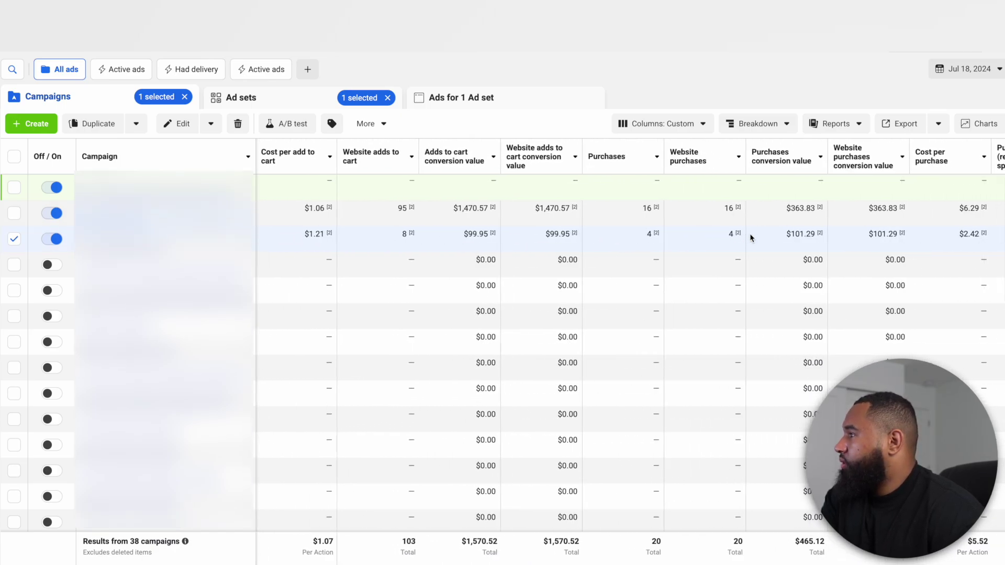
scroll(750, 238, down, 1)
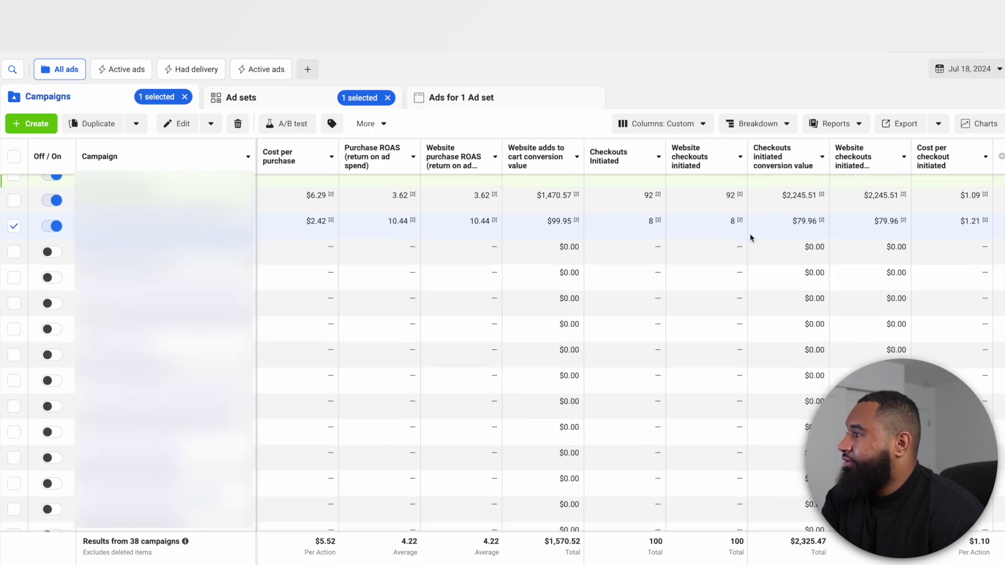
scroll(869, 255, up, 1)
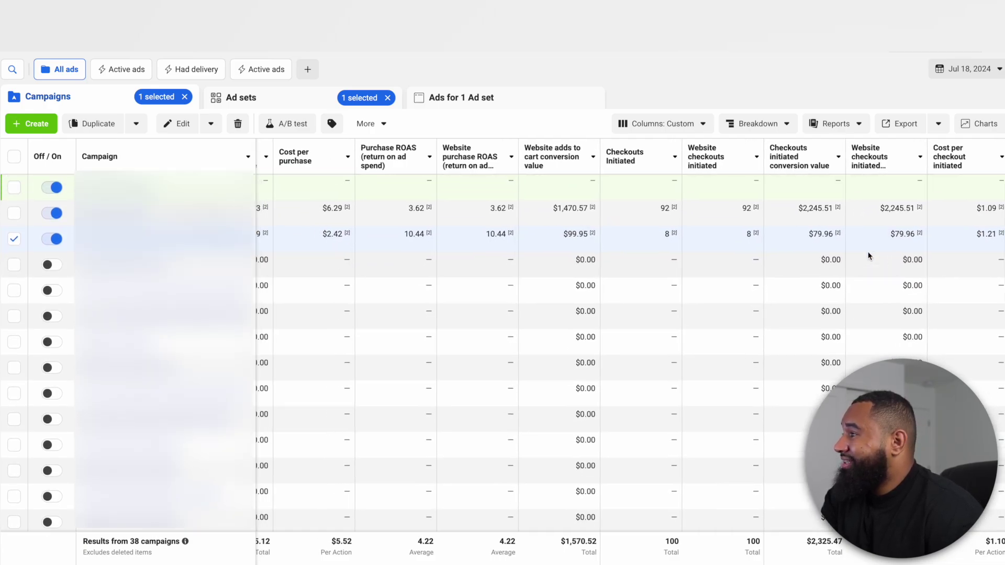
scroll(714, 231, left, 5)
scroll(649, 197, left, 1)
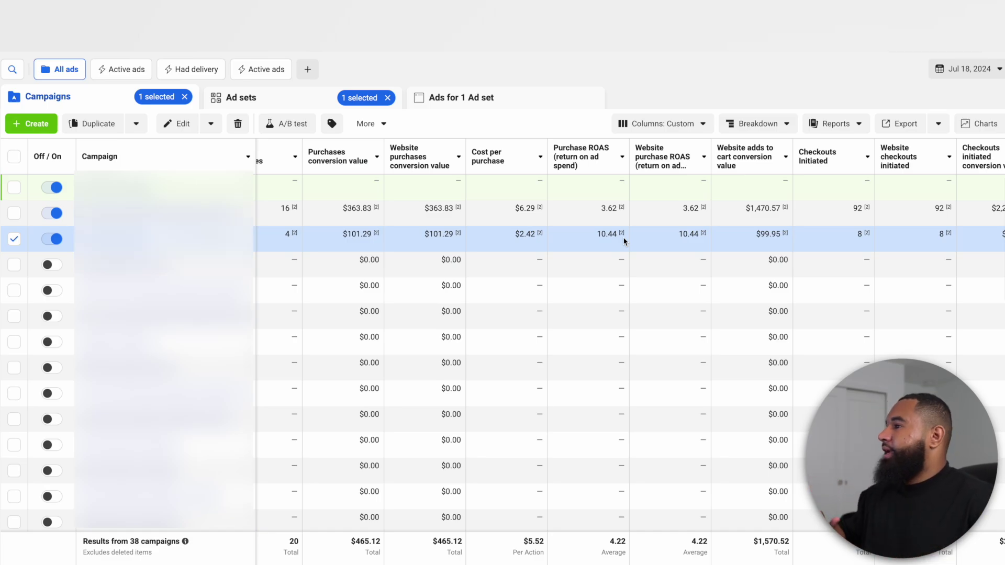
scroll(624, 242, left, 9)
scroll(624, 241, left, 10)
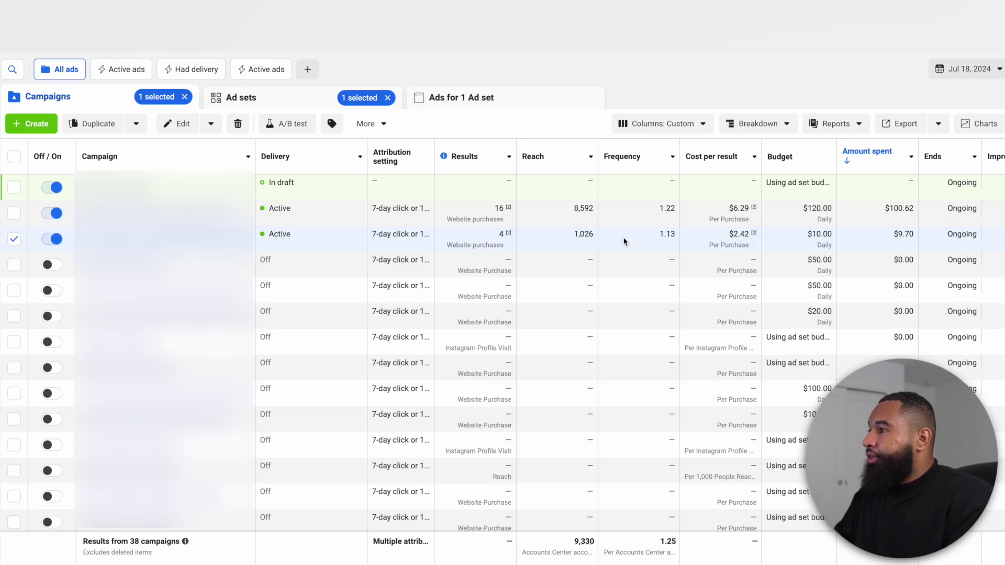
Switch the report to Jul 19, 2024, showing the top campaign's 17 purchases at $5.82.
click(980, 70)
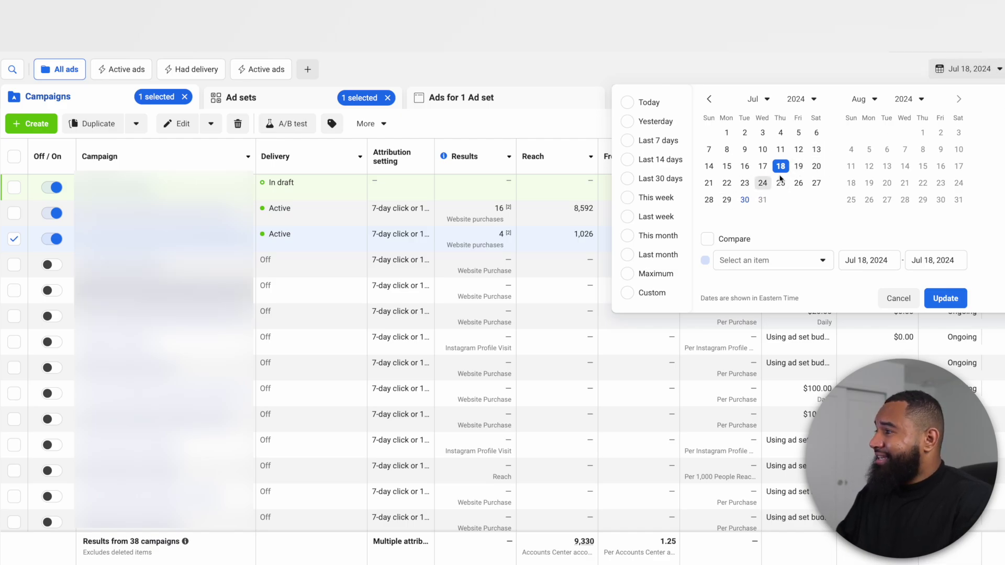
click(798, 166)
click(945, 298)
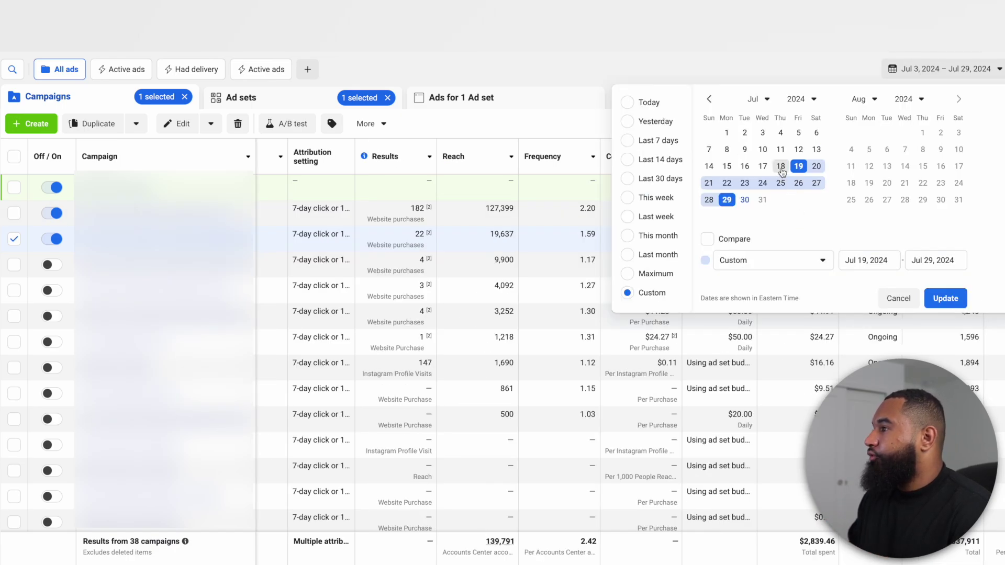
Apply a custom date range of Jul 18 to Jul 29, 2024.
click(782, 171)
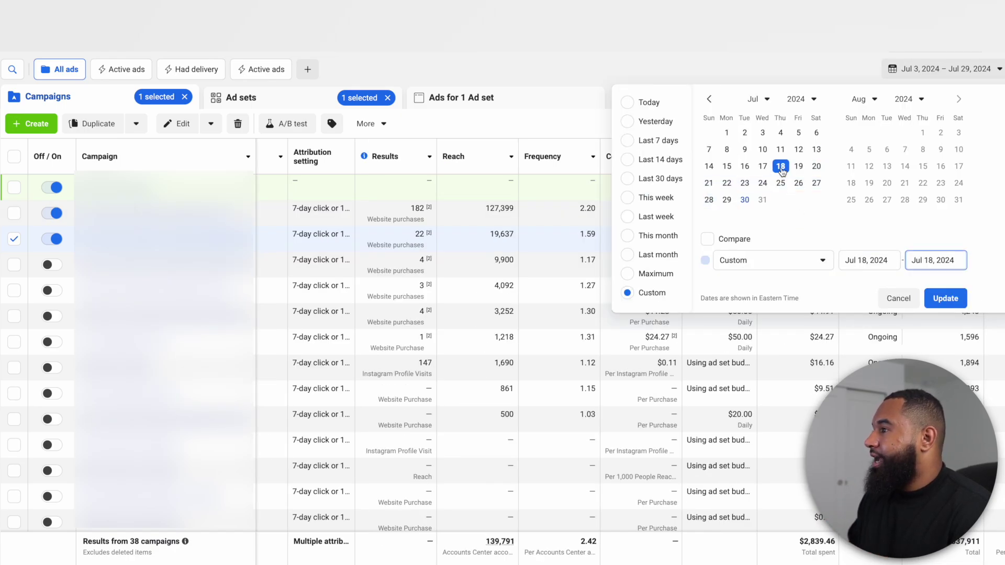
click(727, 200)
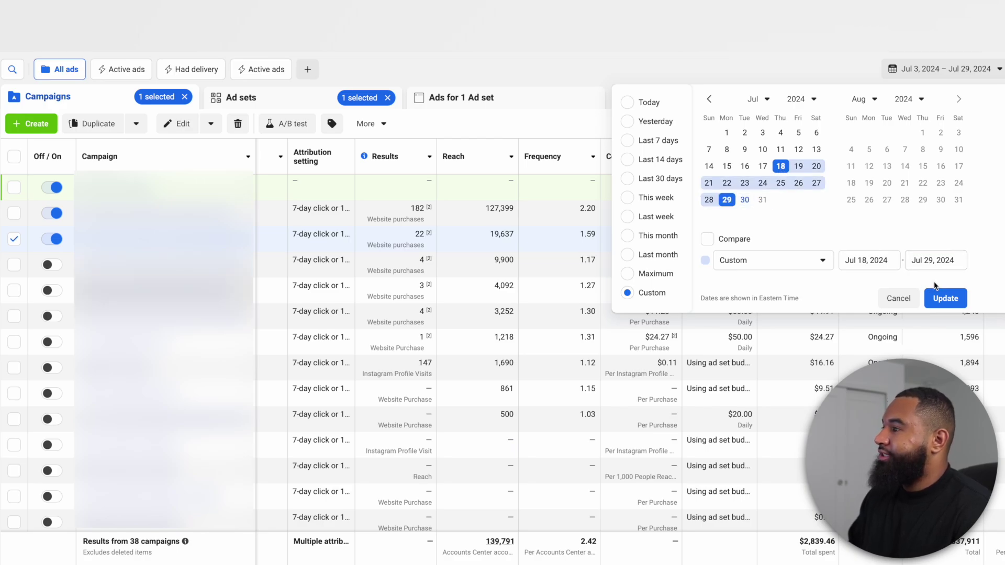
click(945, 299)
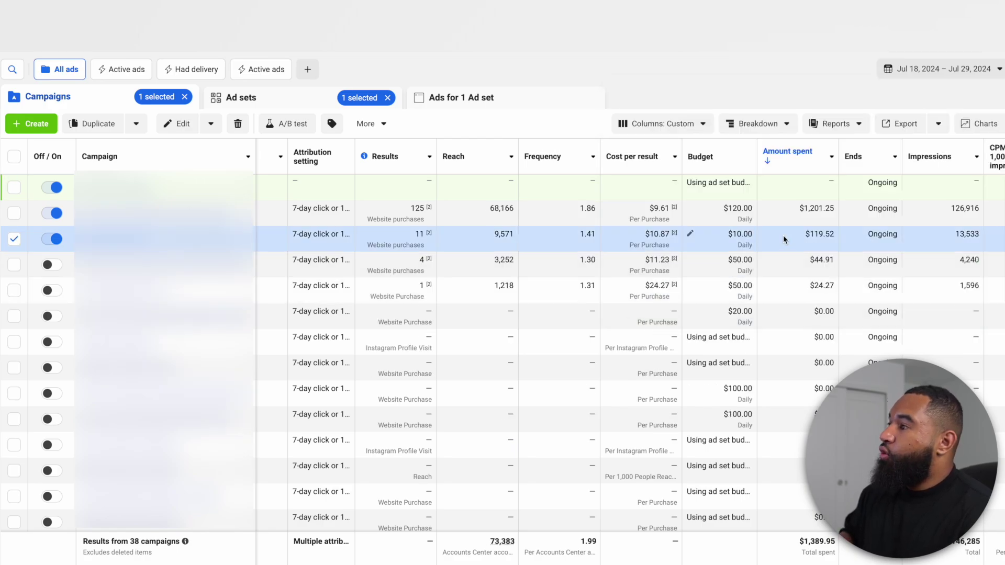
Widen the custom date range to Jul 3 – Jul 29, 2024.
click(956, 70)
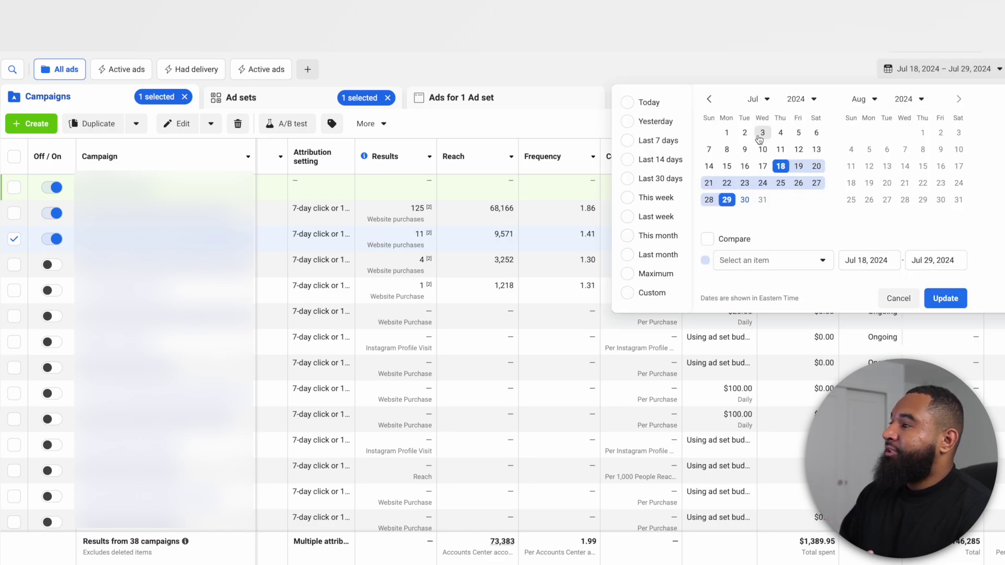
click(762, 135)
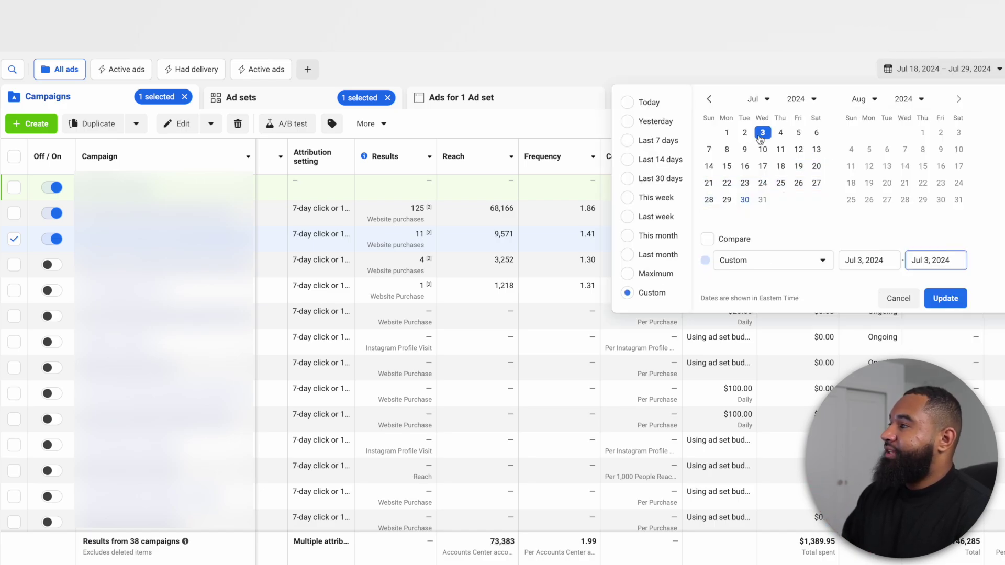
click(727, 200)
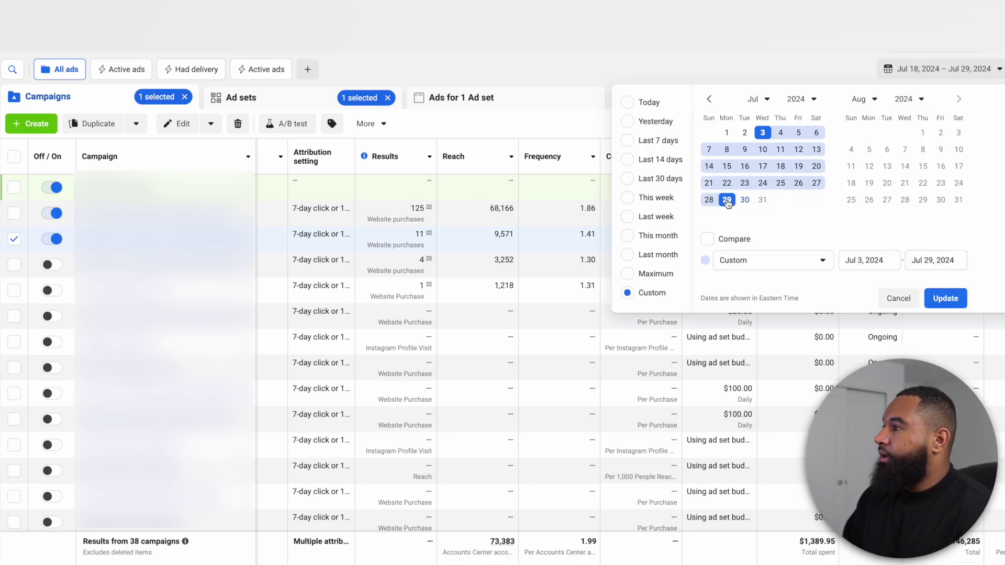
click(966, 298)
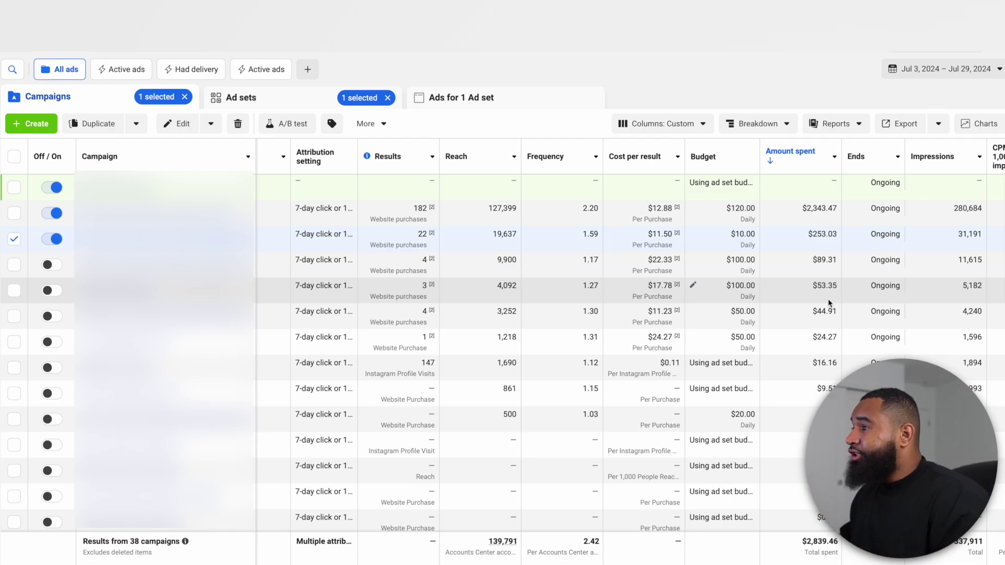
scroll(729, 302, left, 2)
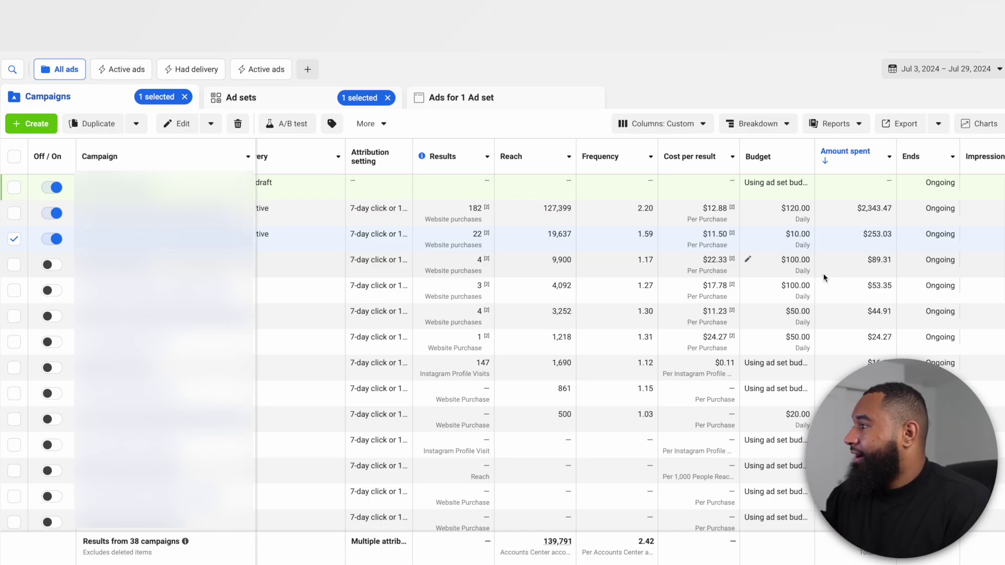
scroll(824, 278, left, 2)
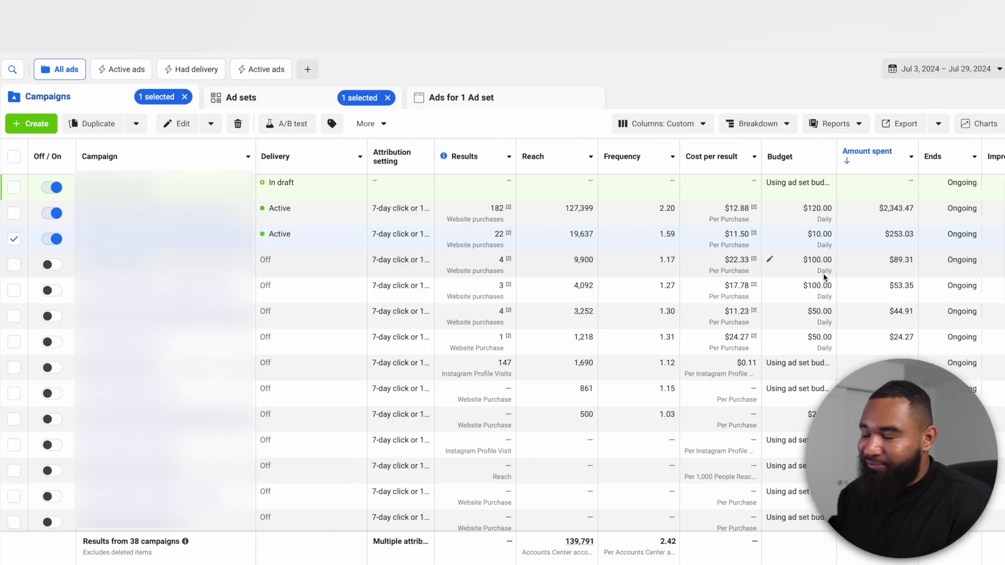